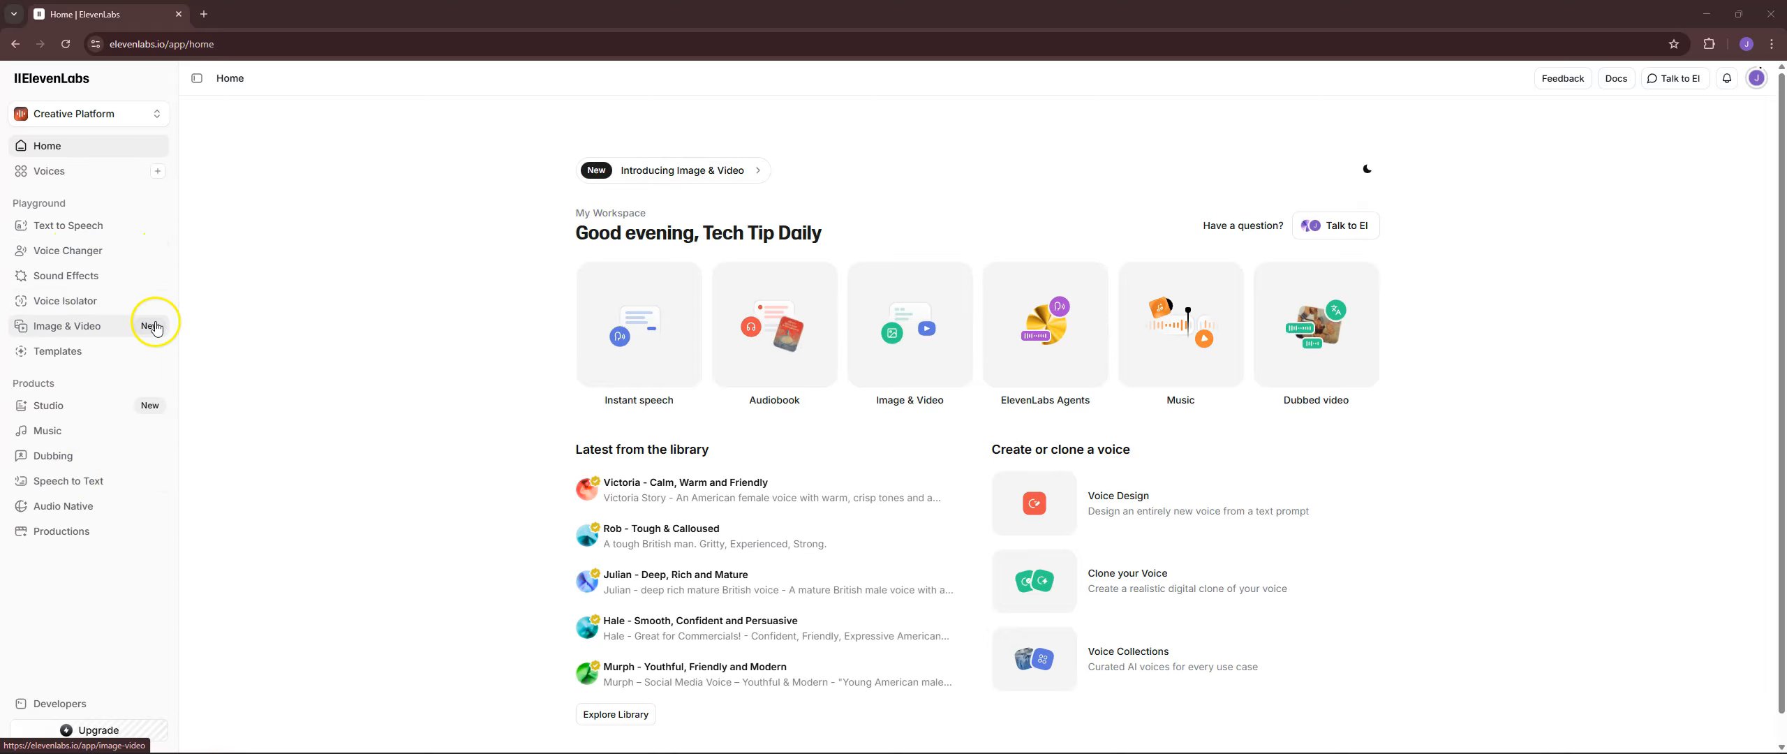
Open the Text to Speech page and clear the existing sample text from the script.
{"action": "left_click", "coordinate": [75, 226]}
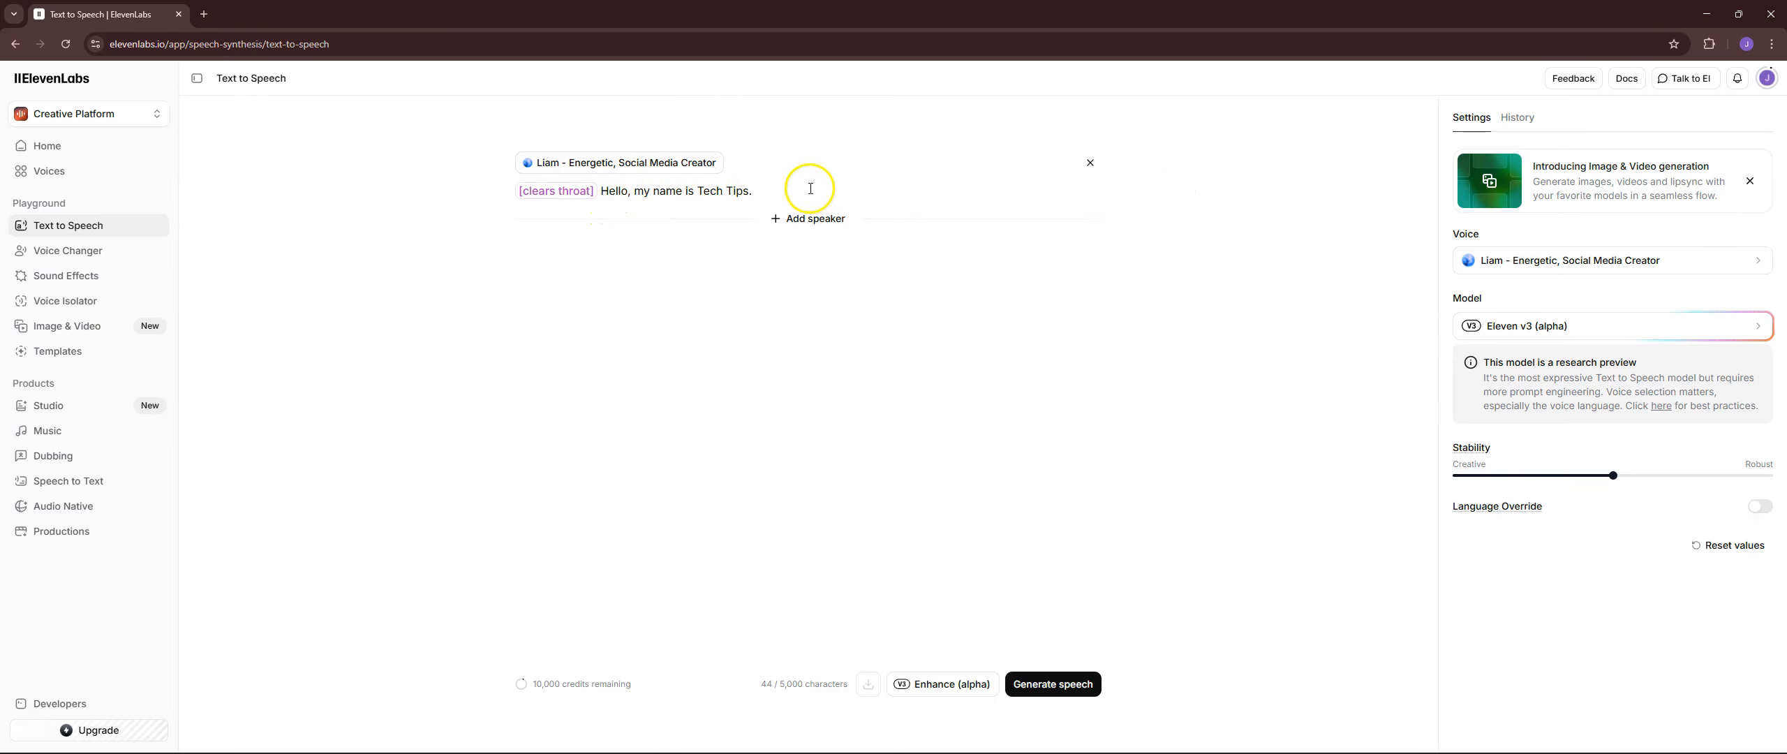
{"action": "left_click", "coordinate": [1089, 162]}
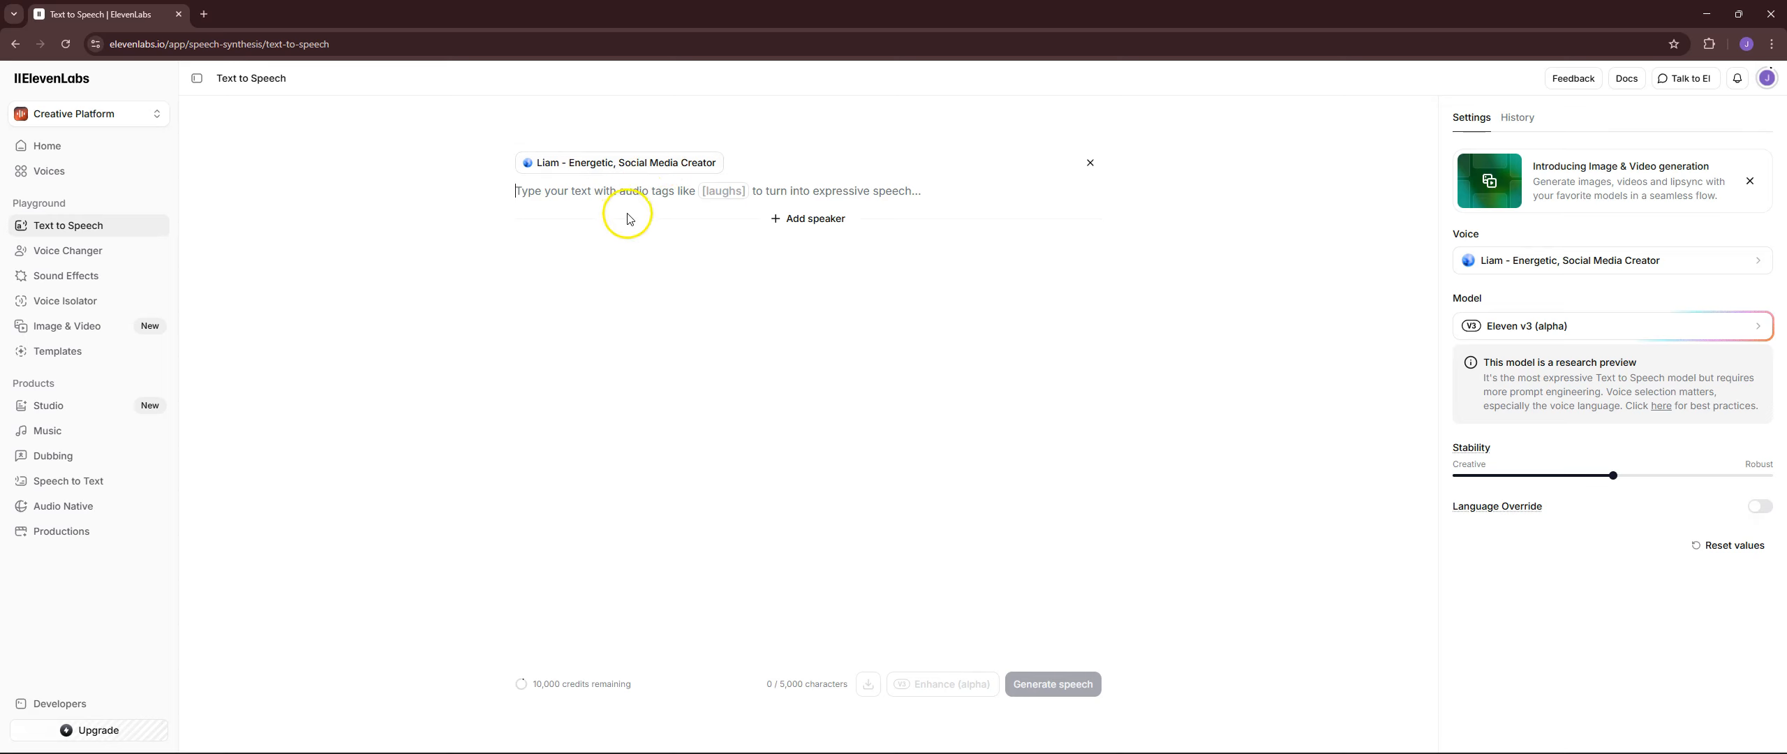
Open the speaker's voice selection, browse the best voices for v3, and search for "brian".
{"action": "left_click", "coordinate": [624, 164]}
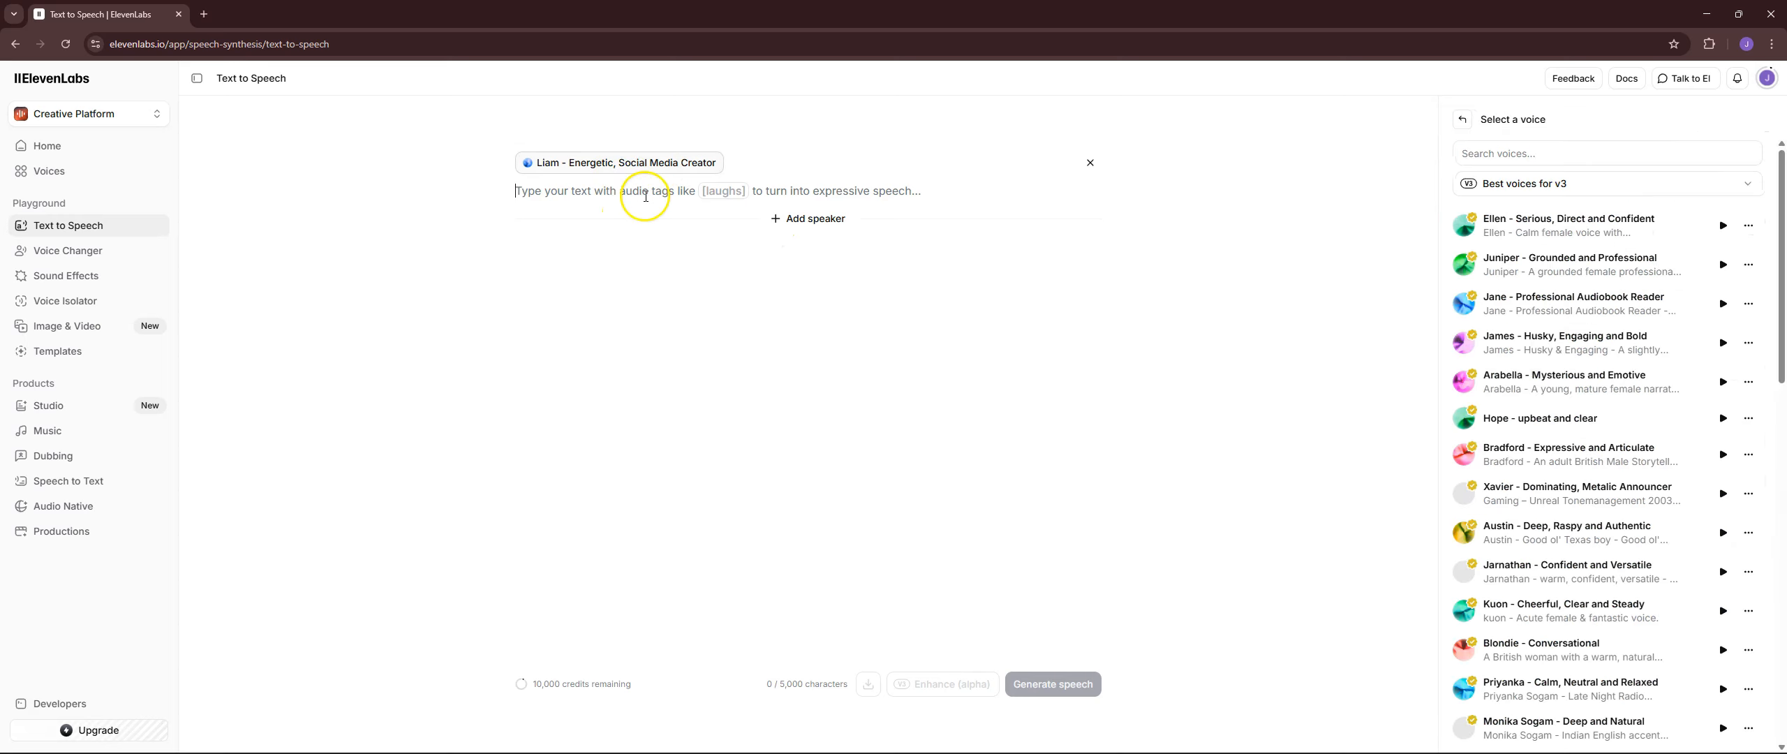
{"action": "scroll", "coordinate": [1530, 332], "scroll_direction": "down", "scroll_amount": 3}
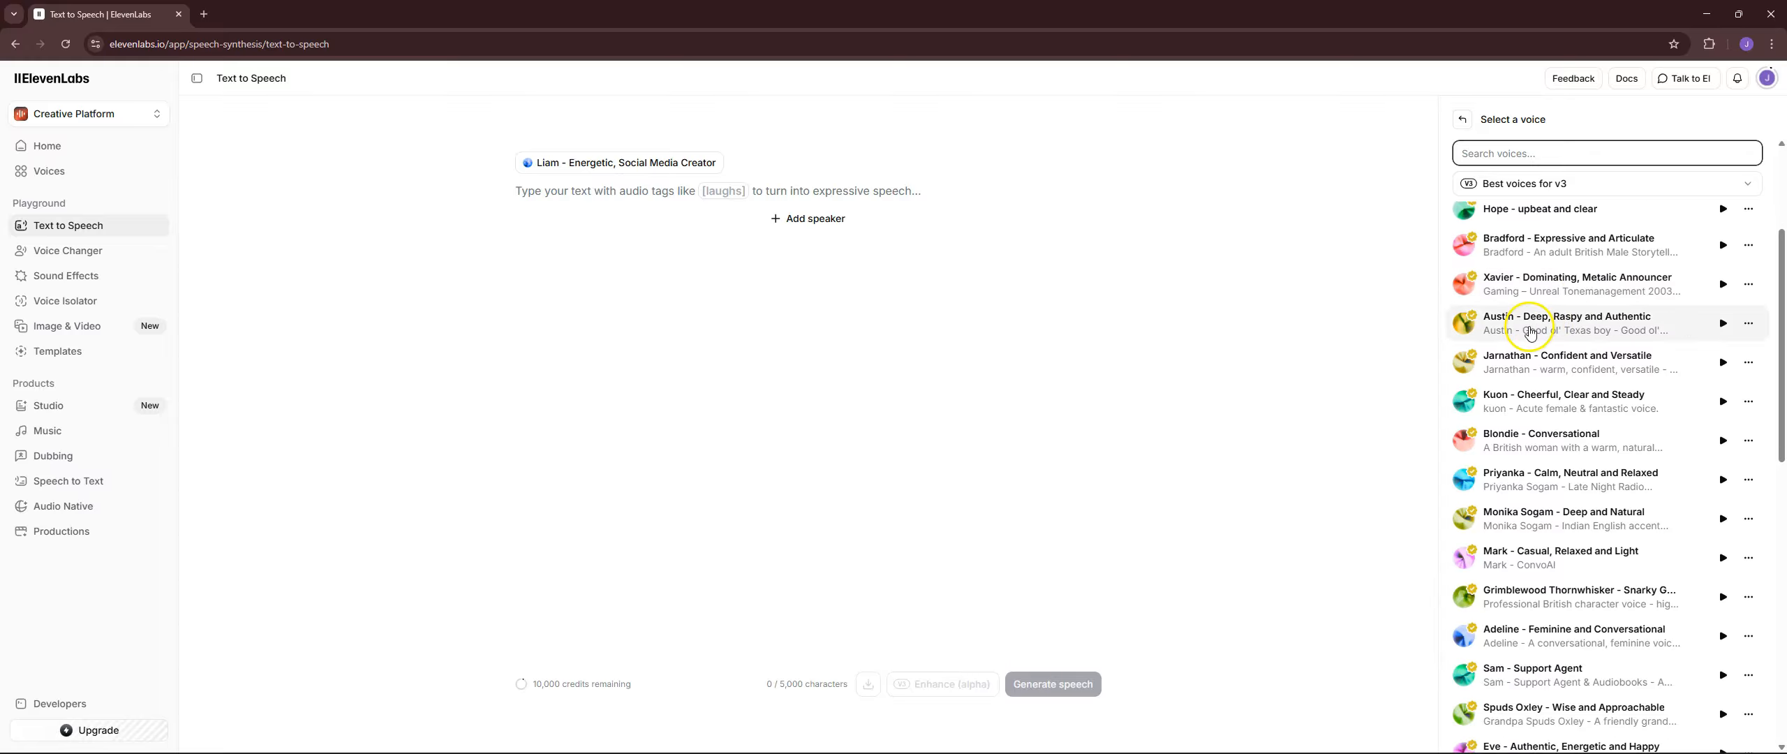
{"action": "scroll", "coordinate": [1576, 345], "scroll_direction": "down", "scroll_amount": 4}
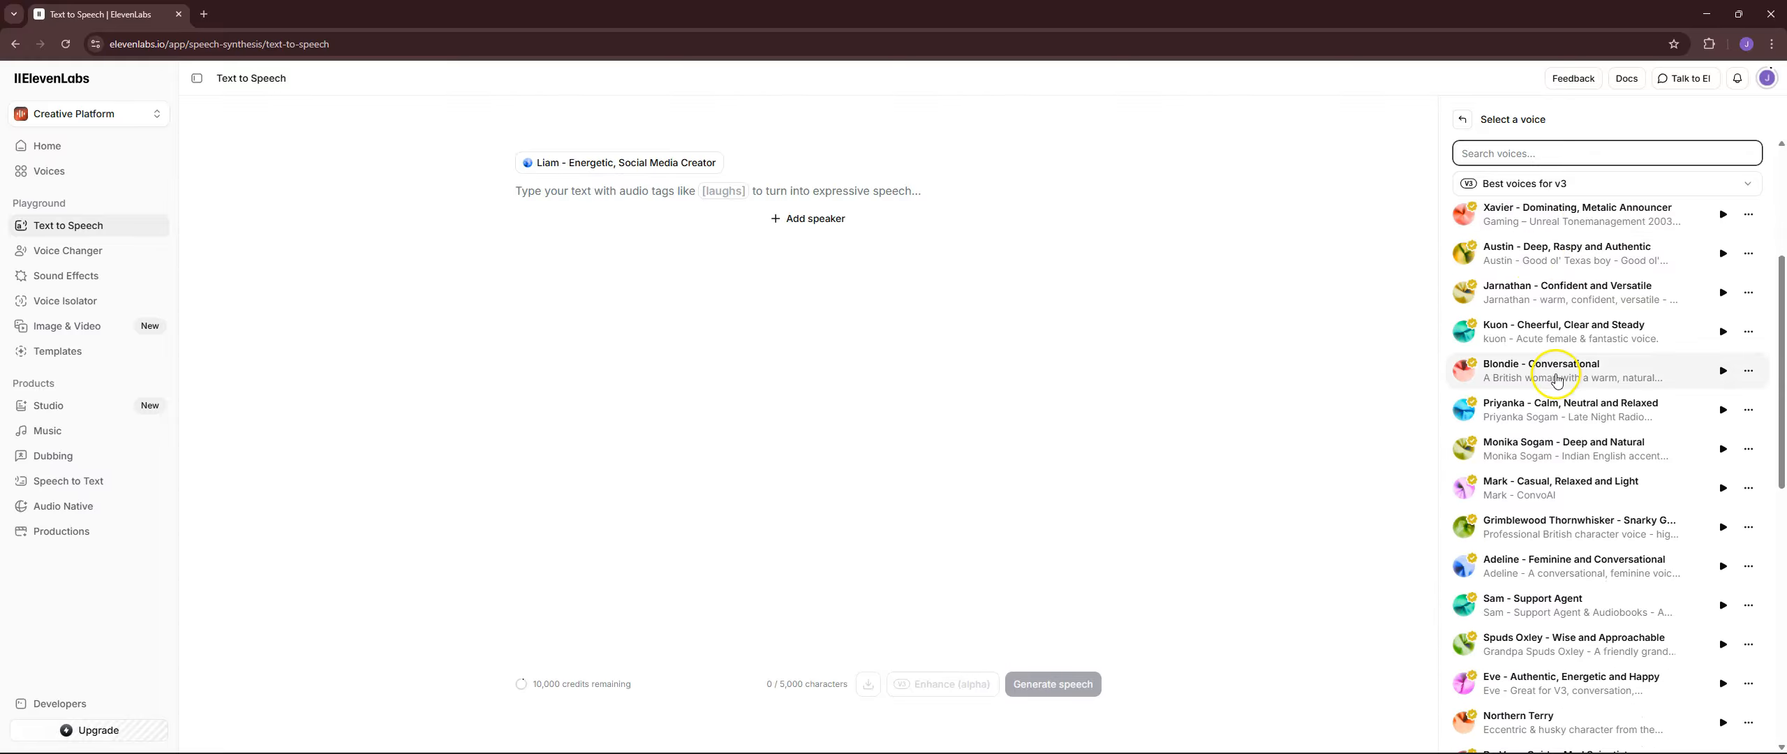
{"action": "scroll", "coordinate": [1580, 351], "scroll_direction": "down", "scroll_amount": 5}
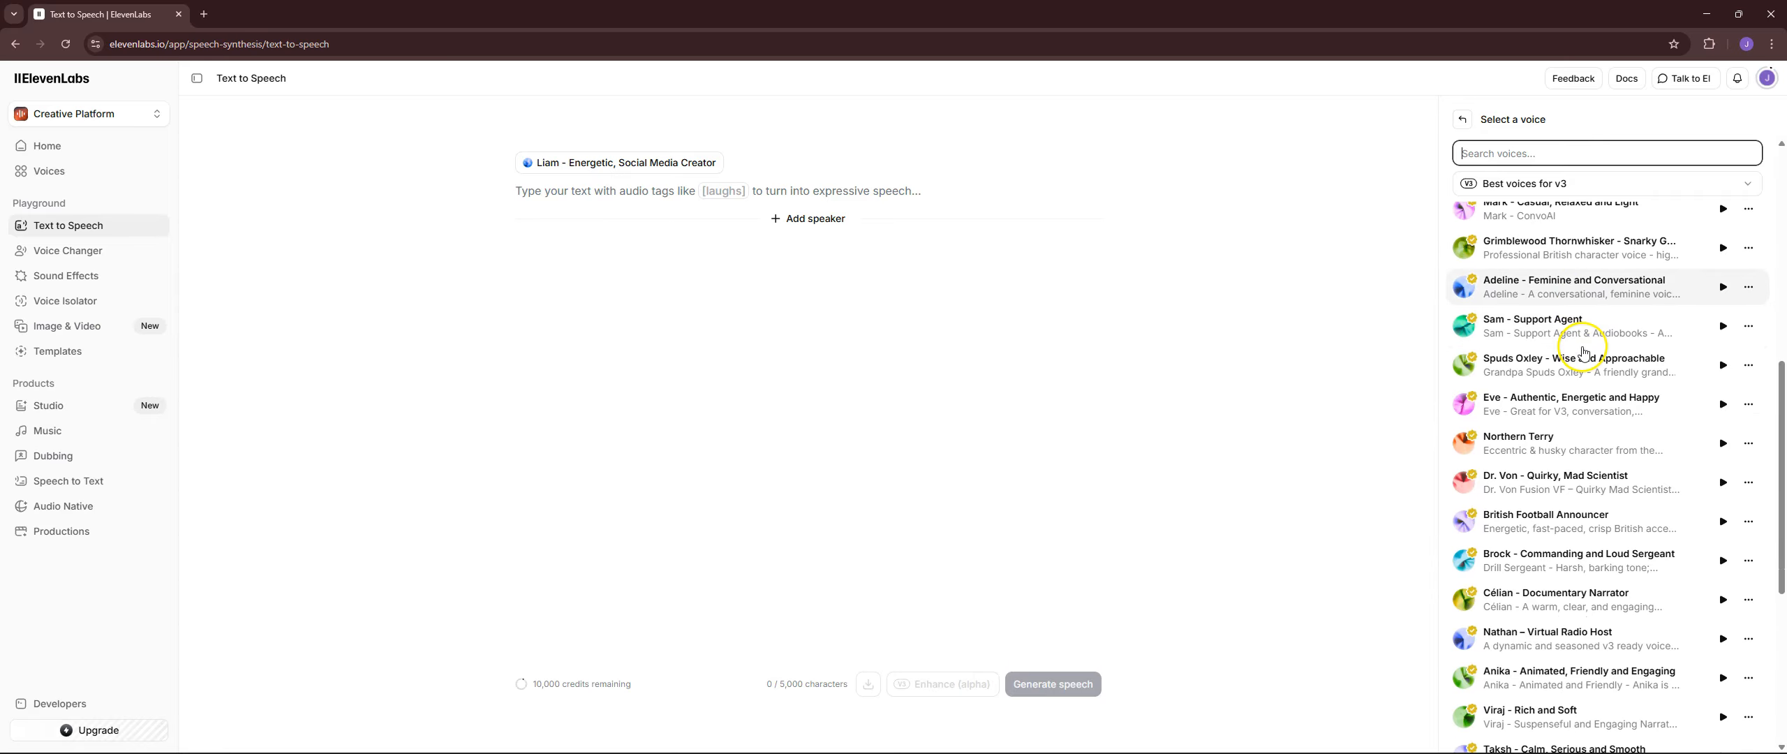
{"action": "left_click", "coordinate": [1539, 155]}
{"action": "type", "text": "brian"}
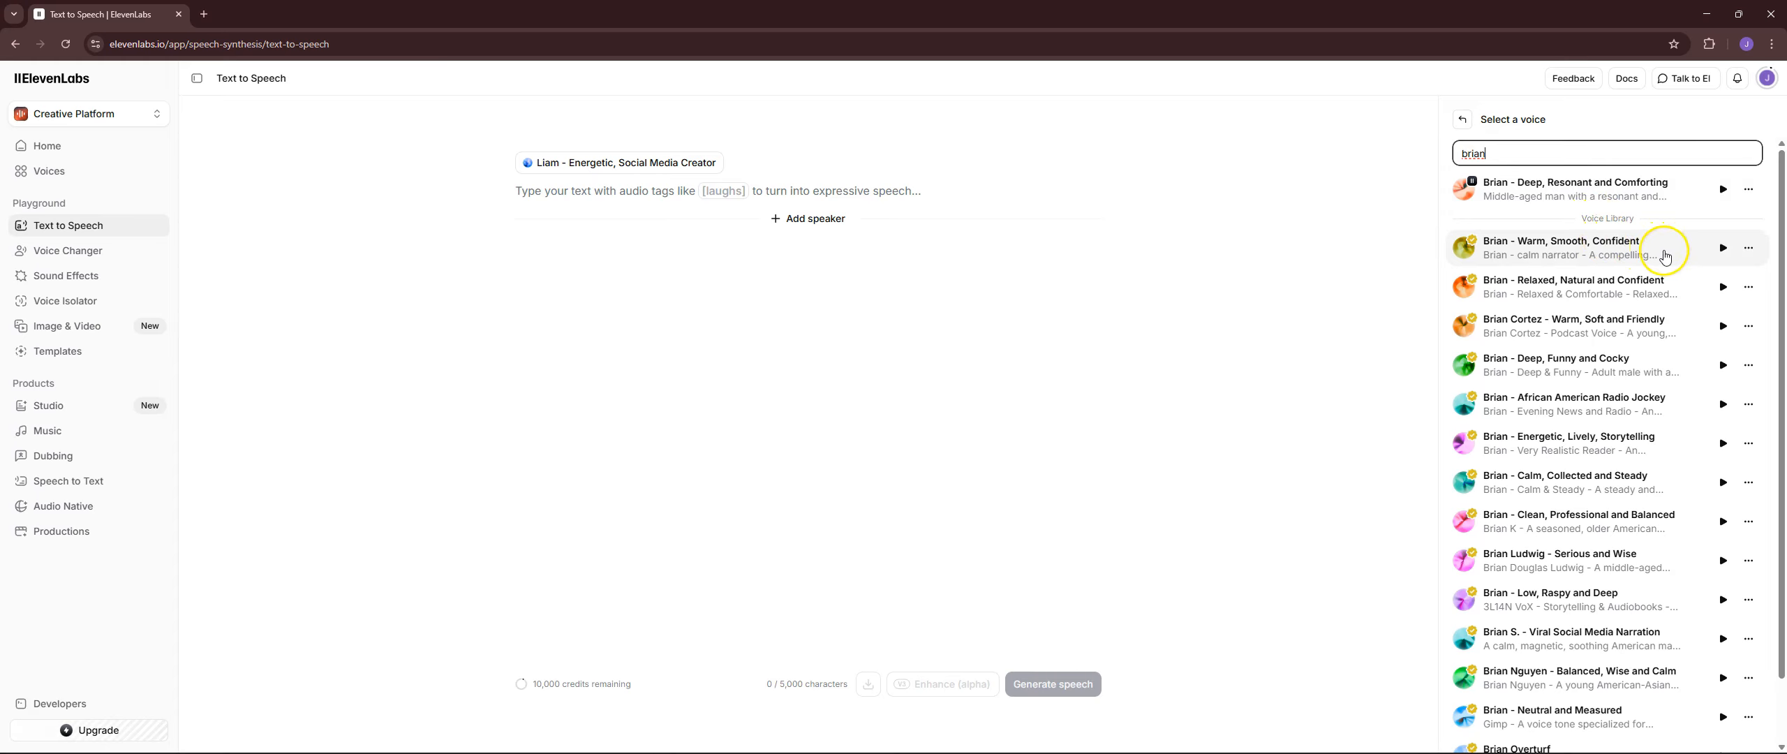
Preview the "Brian - Warm, Smooth, Confident" and "Brian - Deep, Resonant and Comforting" voices and select the latter for the speaker.
{"action": "left_click", "coordinate": [1723, 249]}
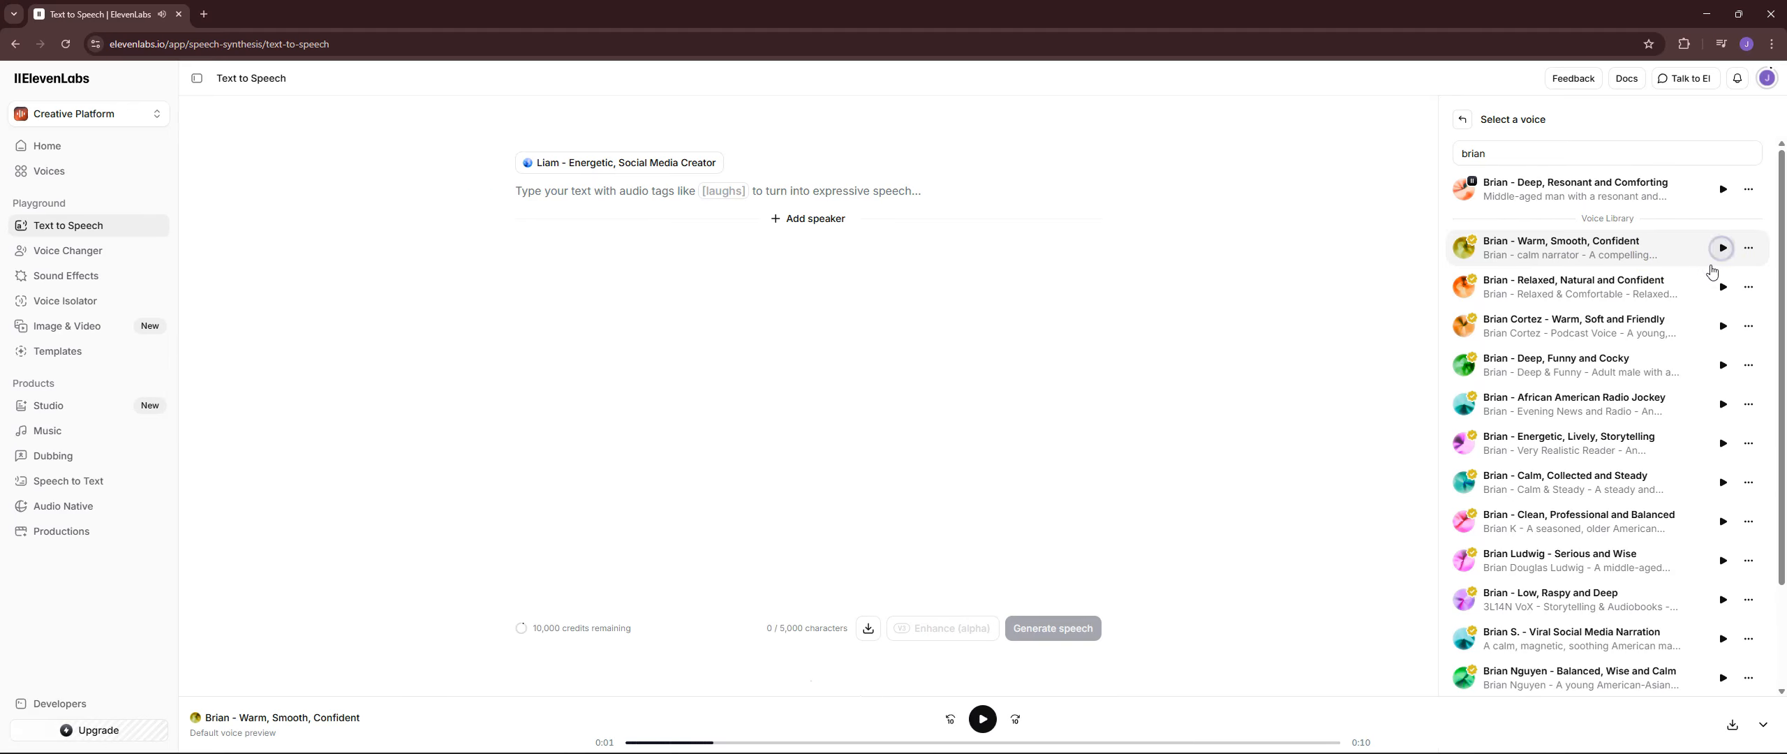
{"action": "left_click", "coordinate": [1569, 265]}
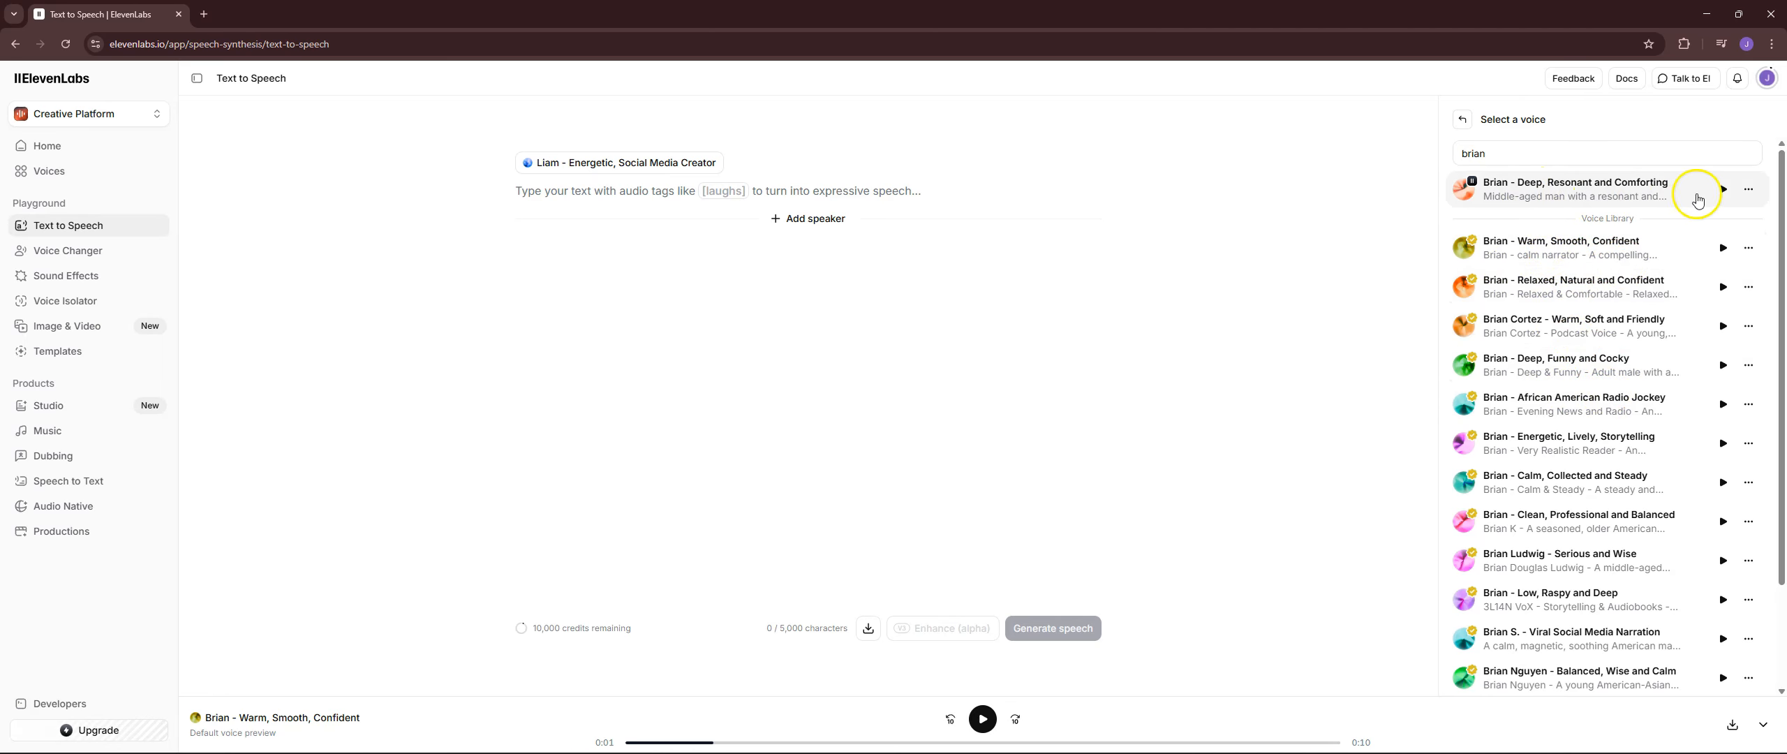
{"action": "left_click", "coordinate": [1723, 190]}
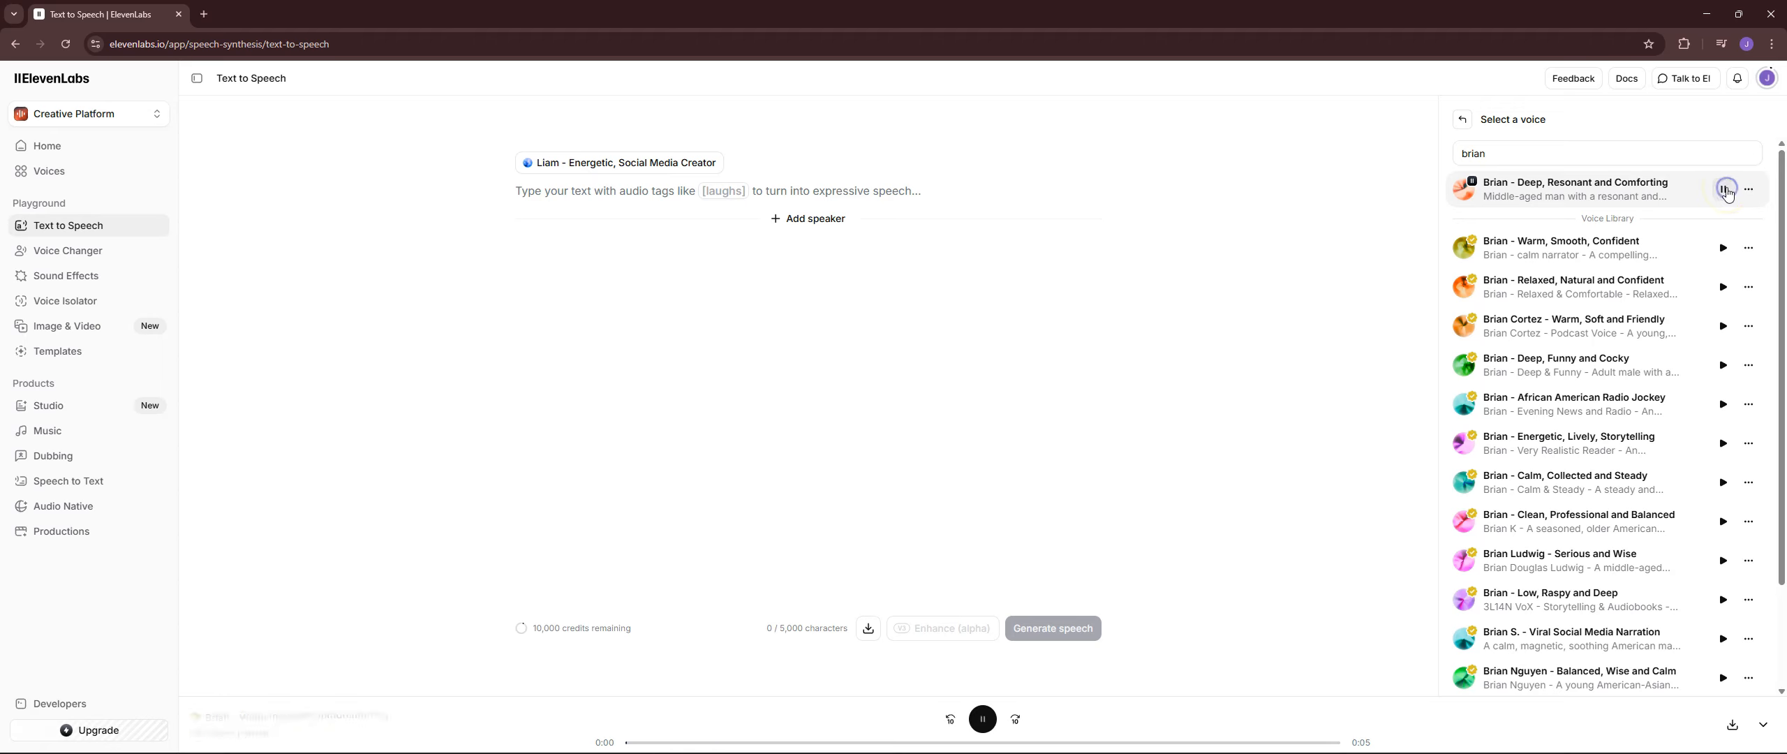
{"action": "left_click", "coordinate": [1598, 188]}
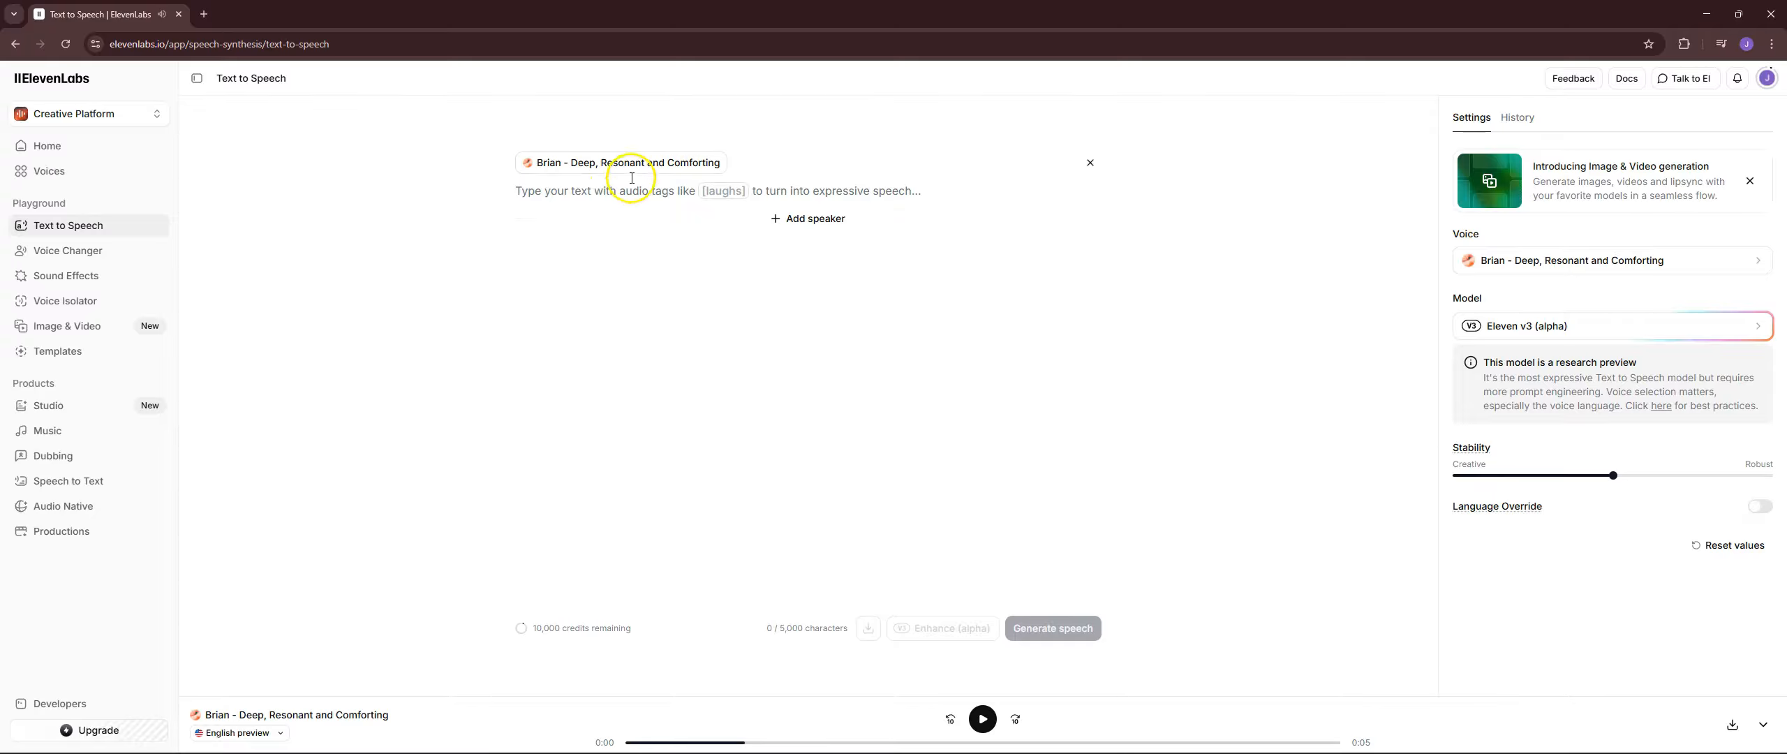
Write a script introducing tech tip daily, its youtube channel and a video on using elevenlabs for natural sounding background audio and voice.
{"action": "left_click", "coordinate": [728, 198]}
{"action": "type", "text": "hi"}
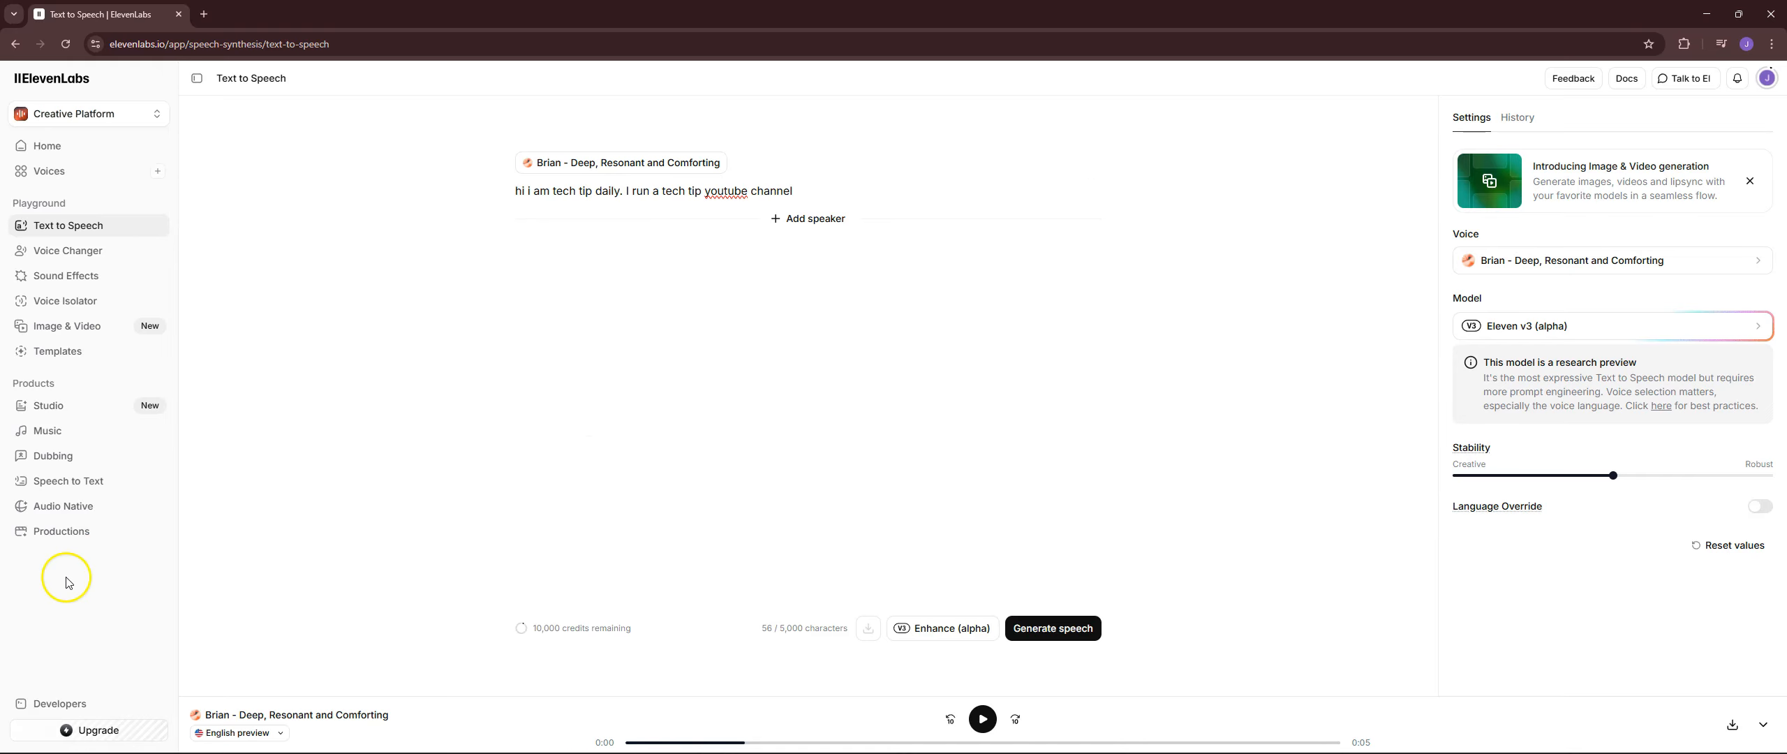
{"action": "type", "text": "and i am making a video right now on how i can use elevenlabs to create extremely natural sounding audio and voice for the background of my videos."}
{"action": "left_click", "coordinate": [791, 217]}
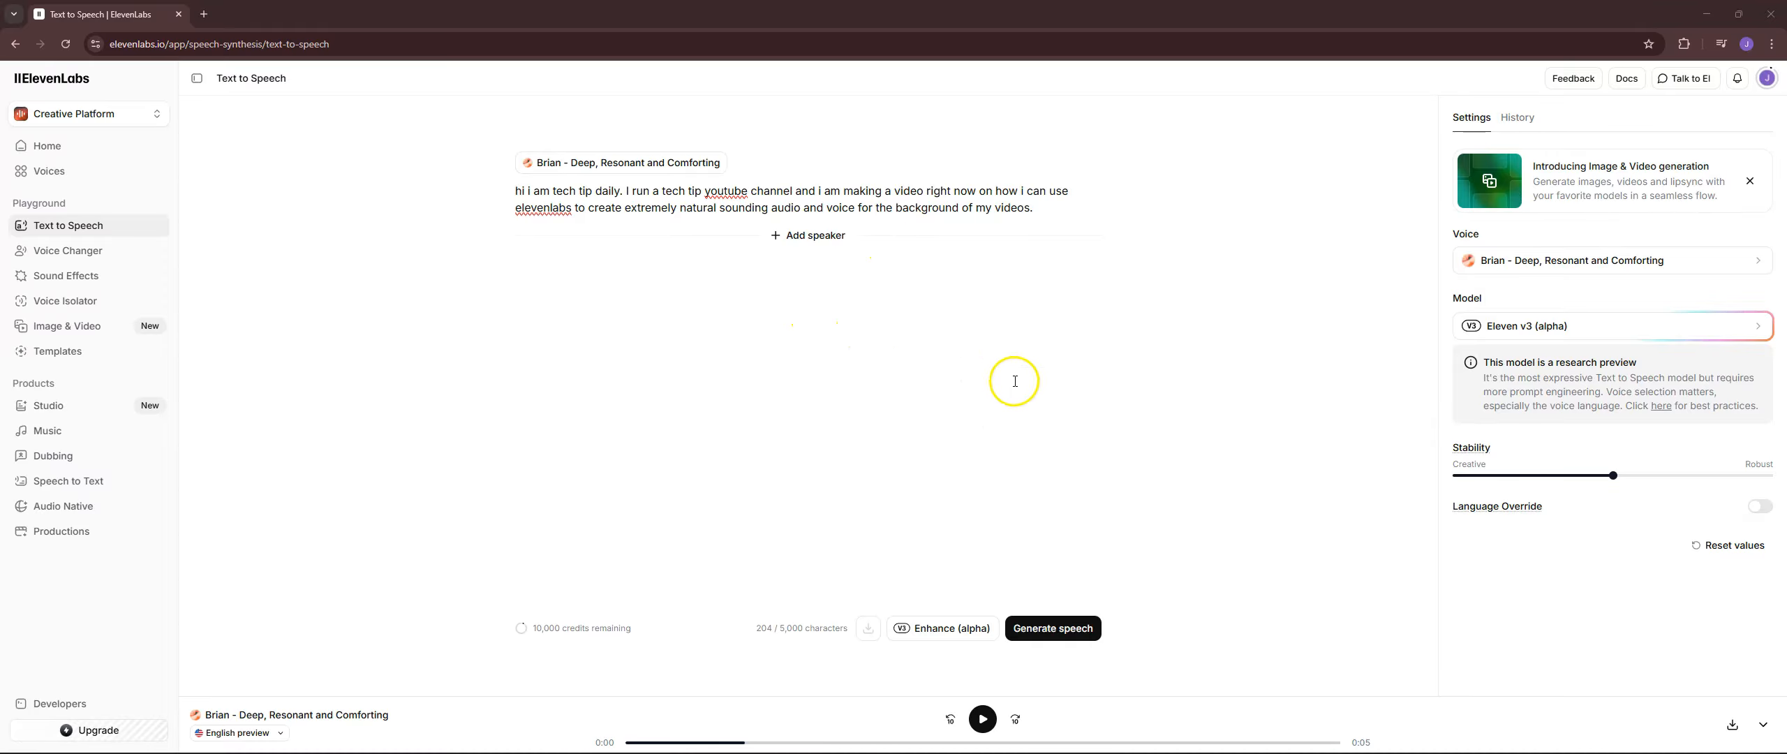
Enhance the introduction script with audio tags, keep the enhanced version, and generate the speech.
{"action": "left_click", "coordinate": [933, 628]}
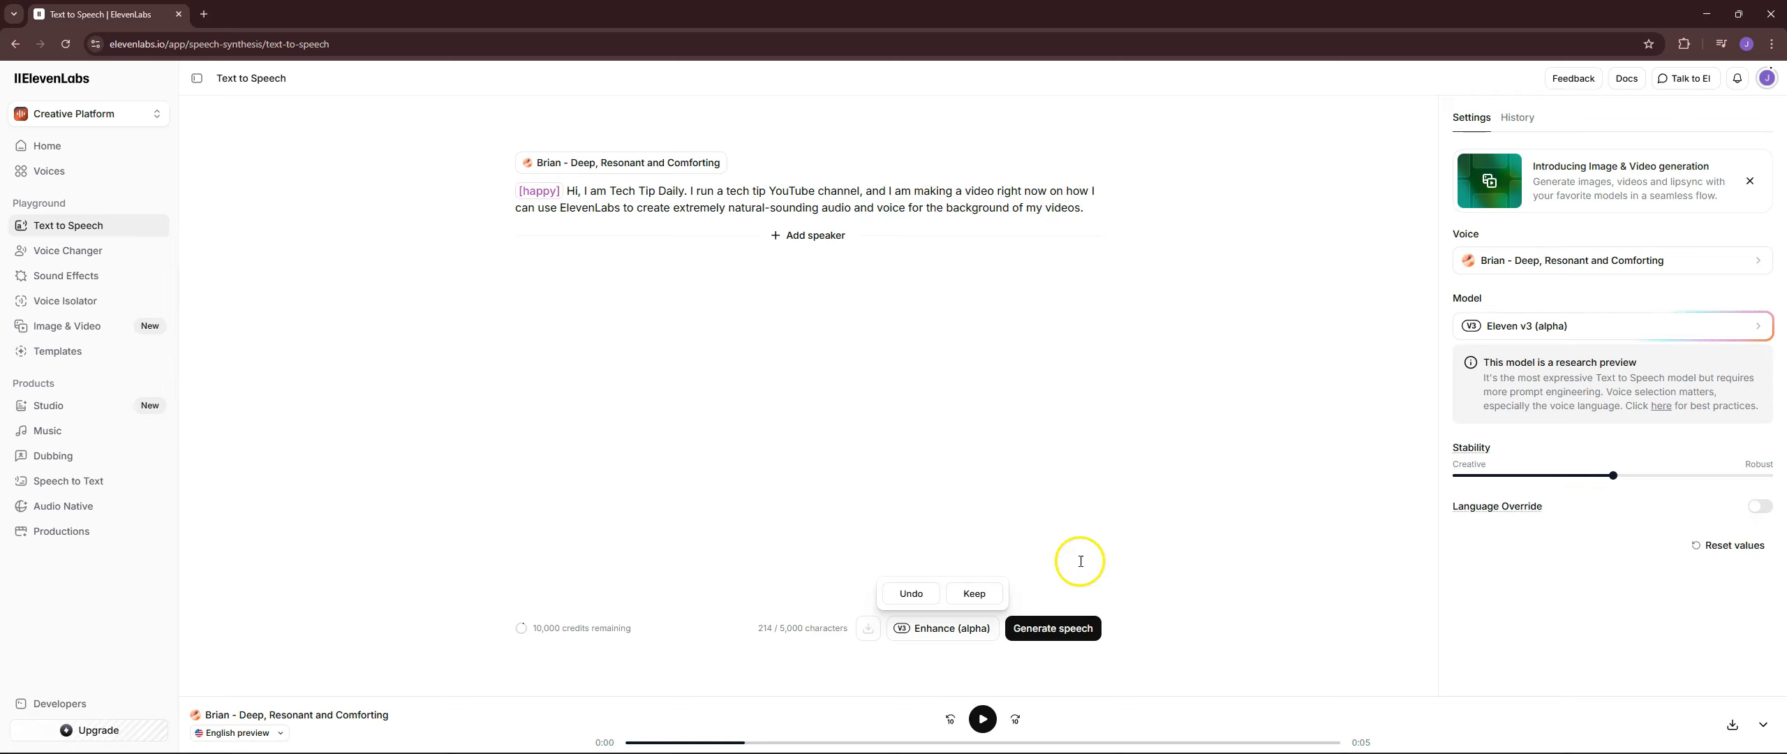
{"action": "left_click", "coordinate": [976, 593]}
{"action": "left_click", "coordinate": [920, 628]}
{"action": "left_click", "coordinate": [975, 595]}
{"action": "left_click", "coordinate": [1062, 628]}
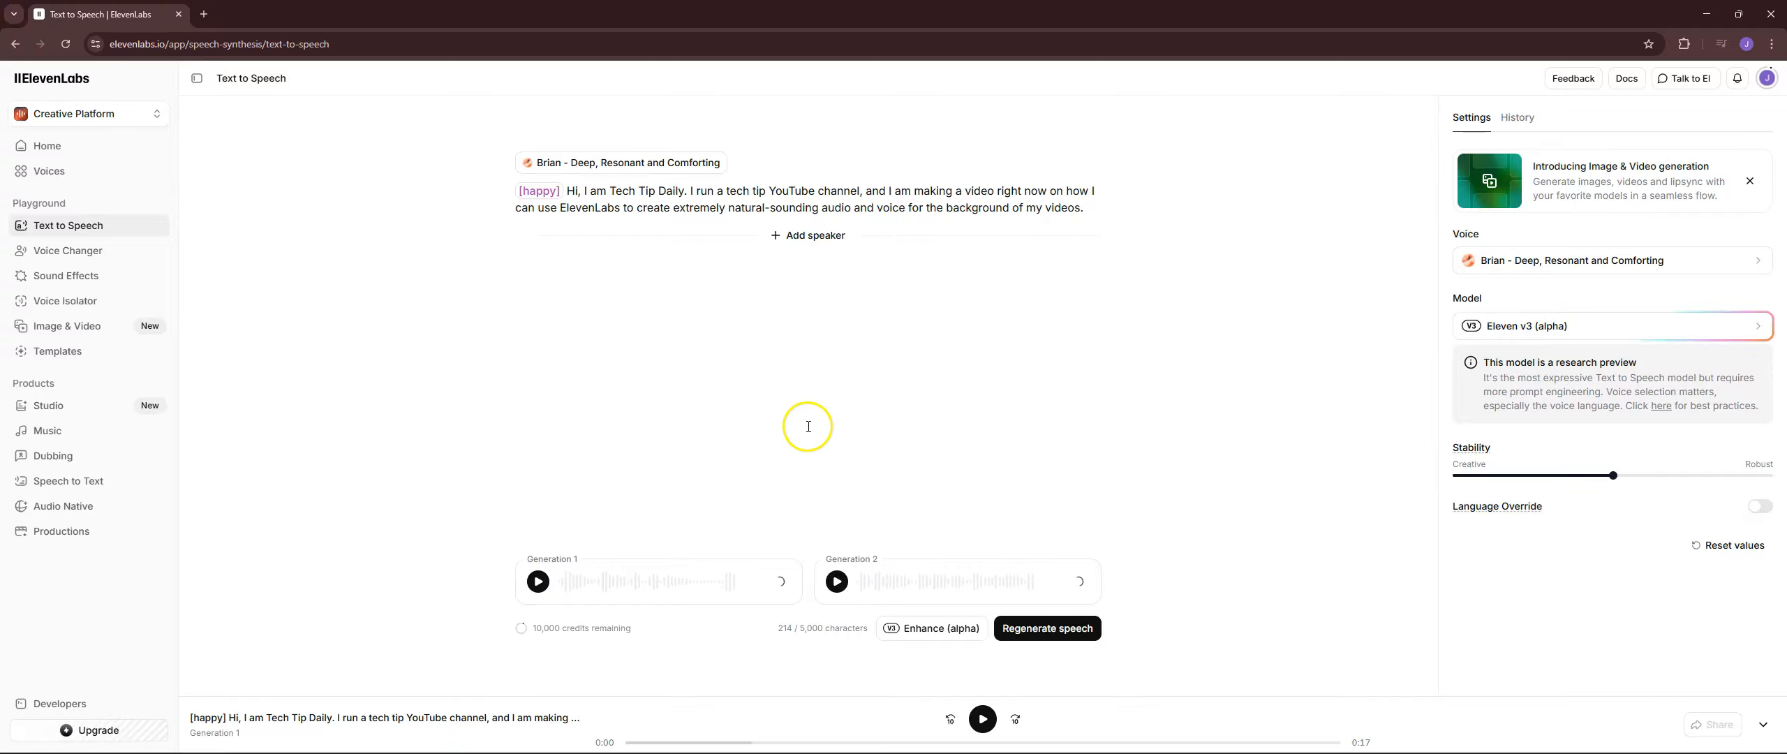
Play the beginnings of Generation 1 and Generation 2 to compare the introduction's two takes.
{"action": "left_click", "coordinate": [538, 581]}
{"action": "left_click", "coordinate": [538, 582]}
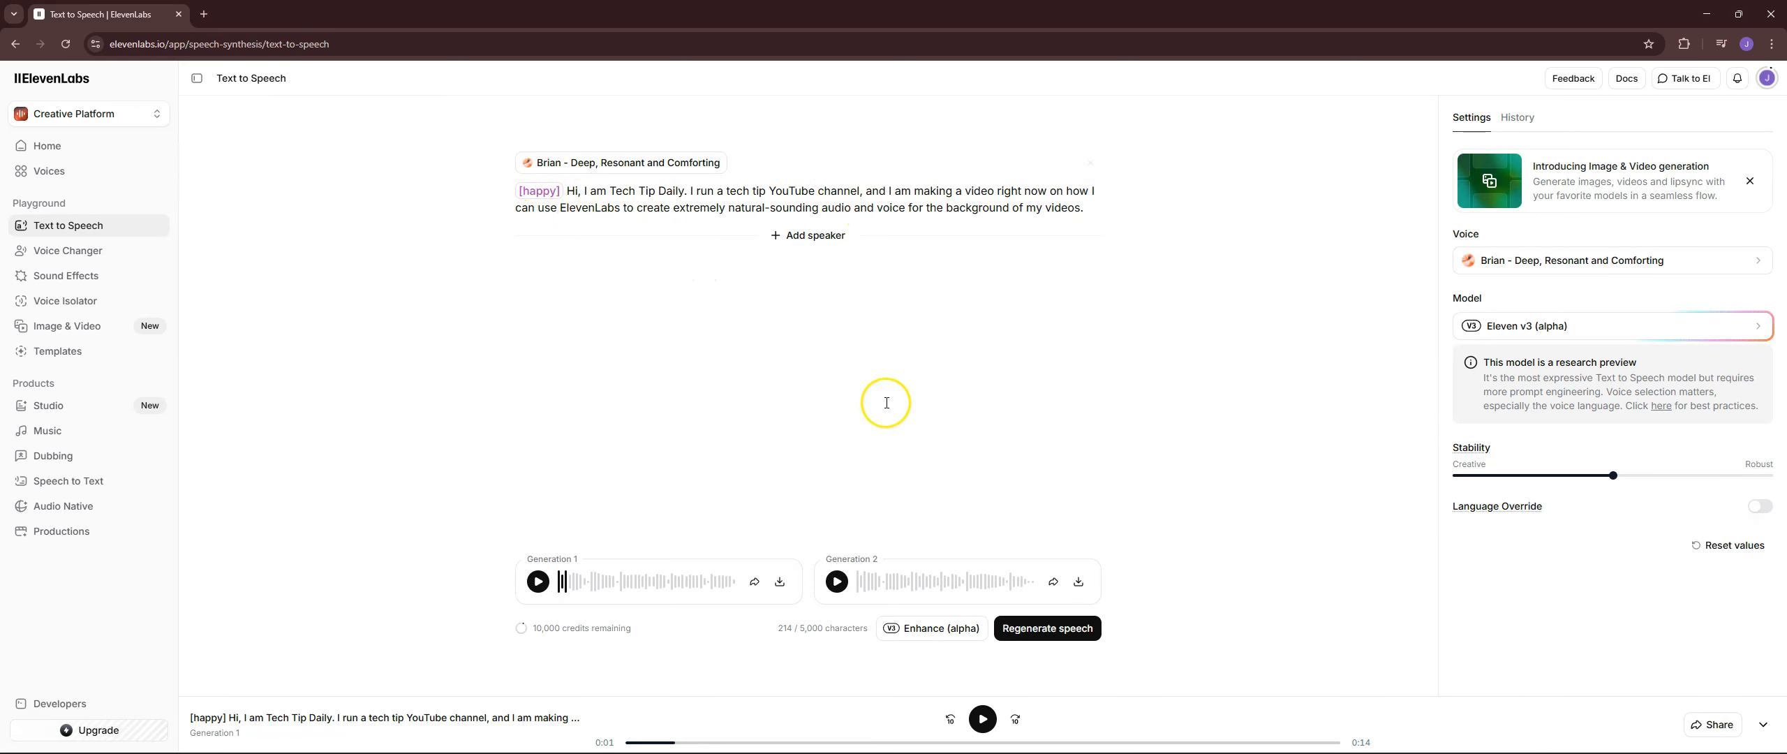
{"action": "left_click", "coordinate": [838, 582]}
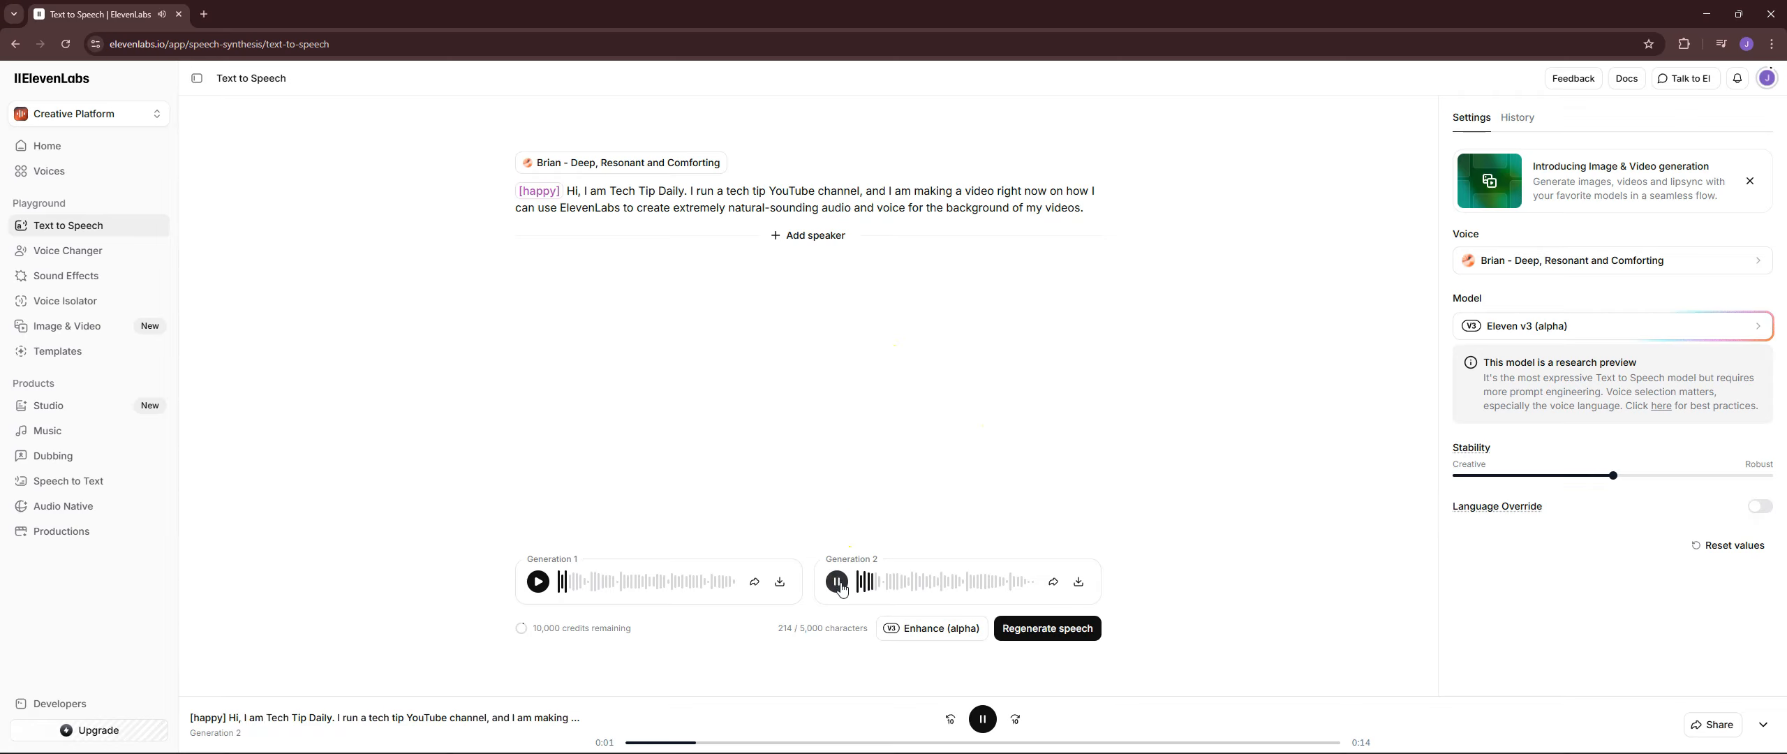
{"action": "left_click", "coordinate": [538, 581]}
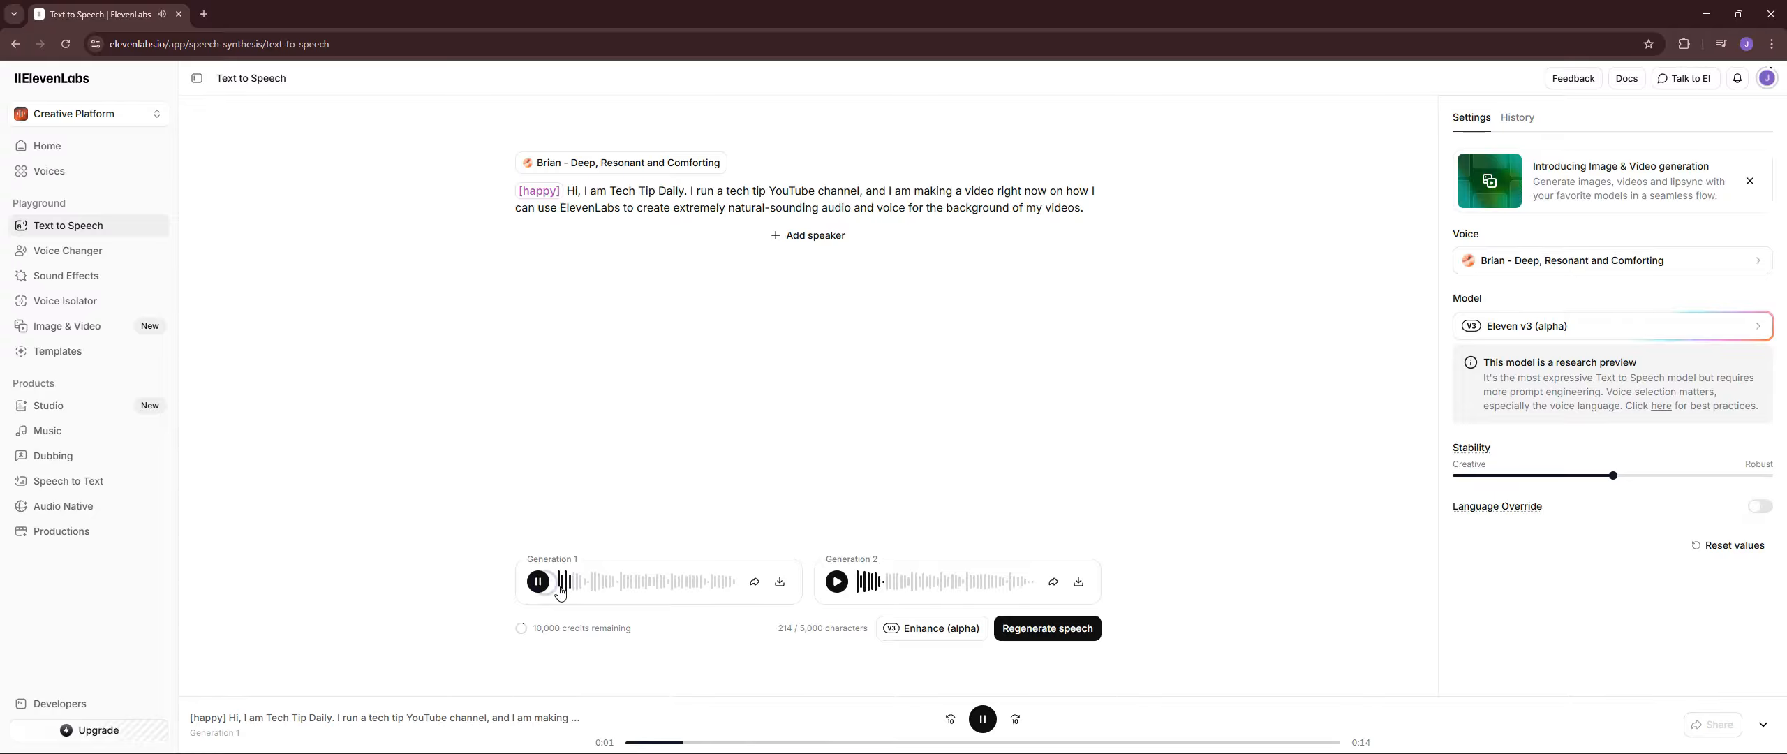
{"action": "left_click", "coordinate": [559, 586]}
{"action": "left_click", "coordinate": [537, 582]}
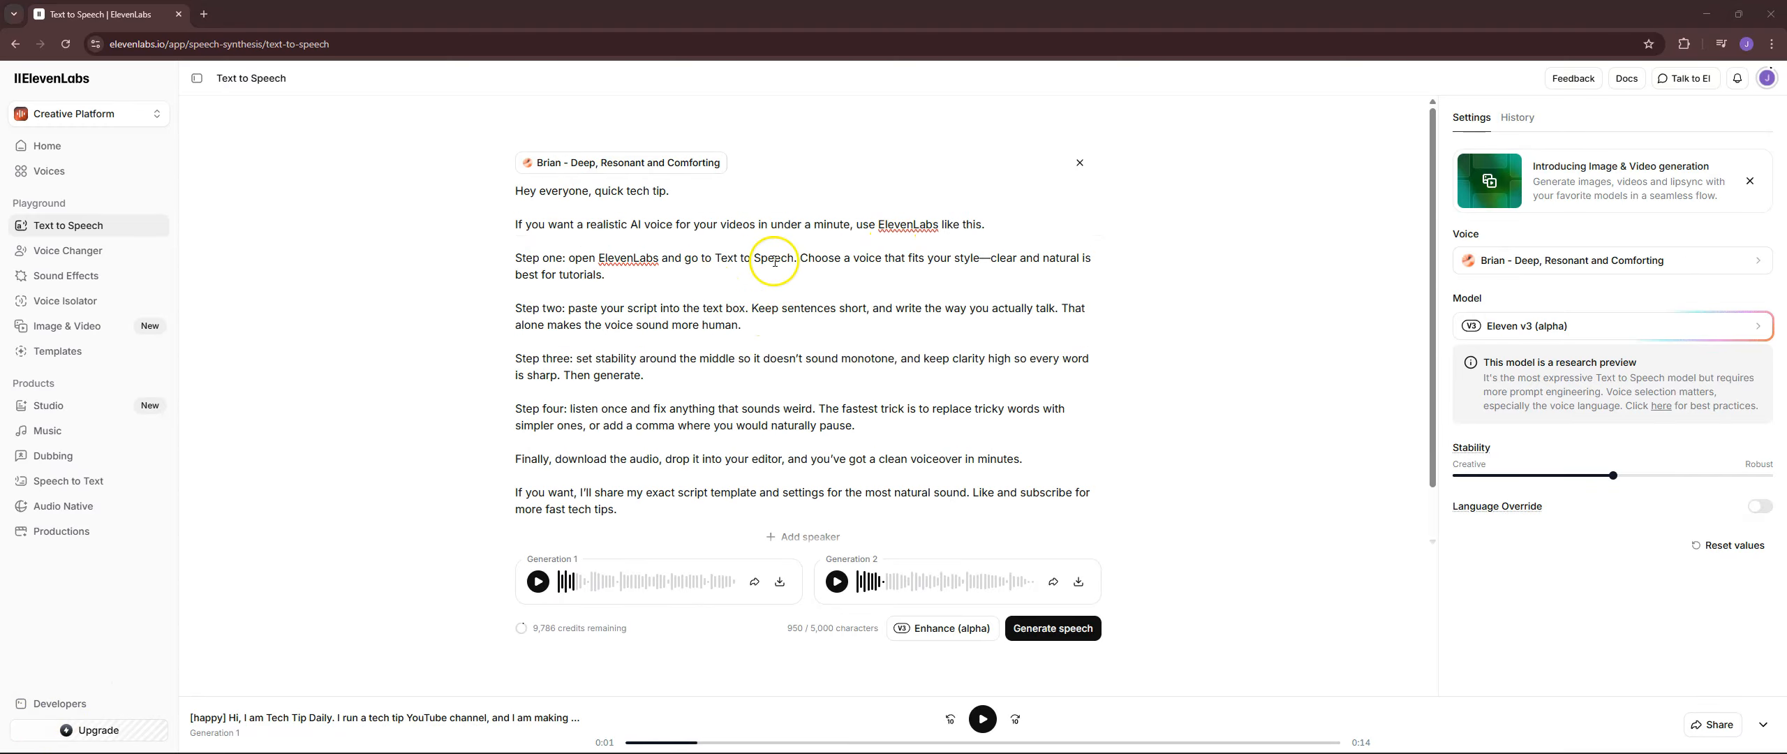
Enhance the multi-step quick tech tip script with audio tags, keep the changes, and generate the speech.
{"action": "left_click", "coordinate": [940, 631]}
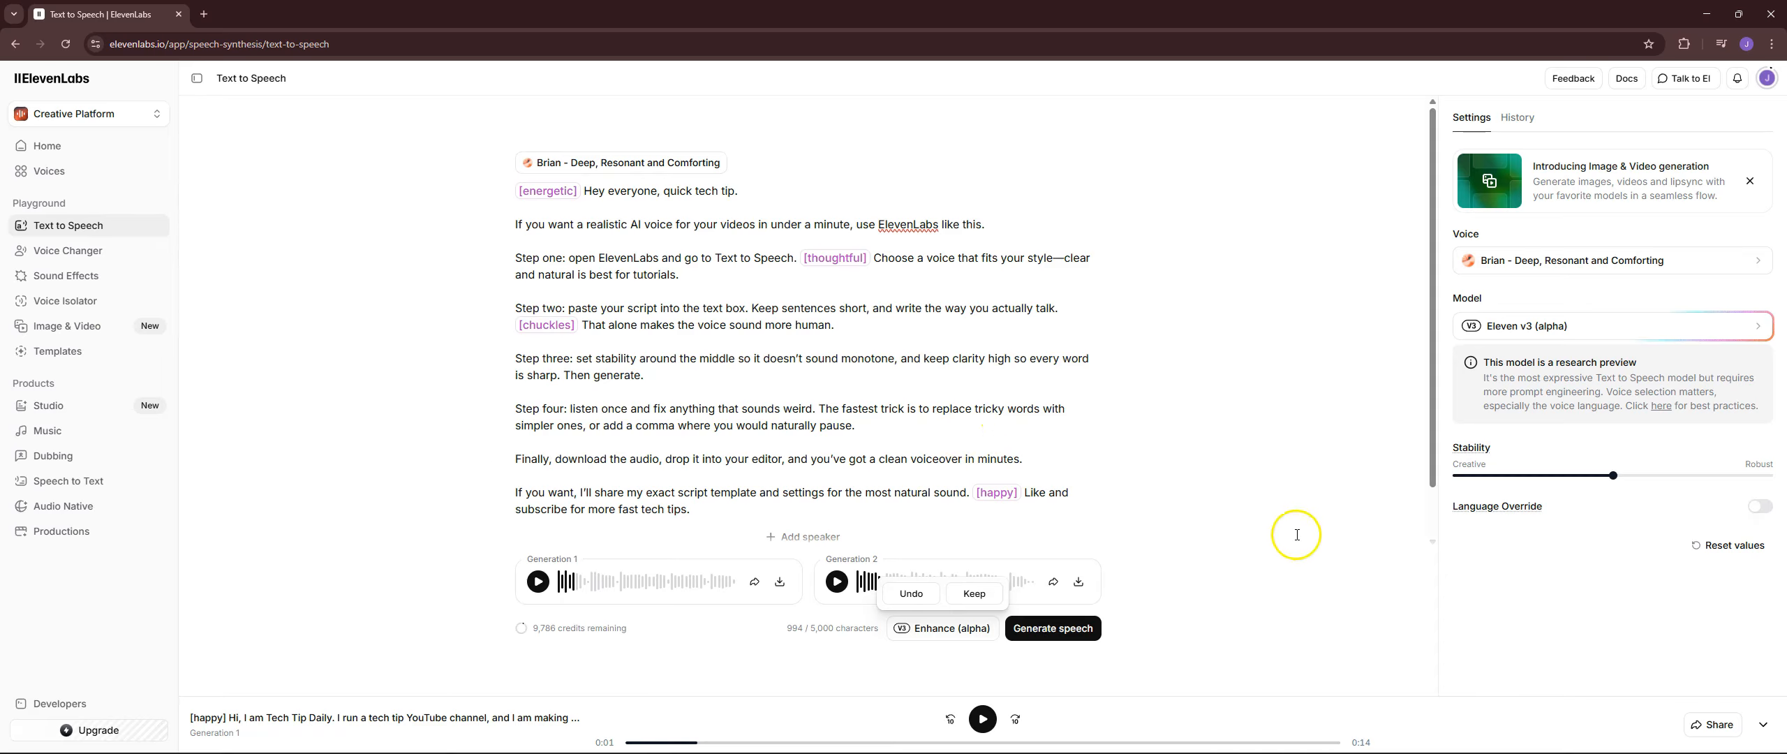
{"action": "left_click", "coordinate": [977, 595]}
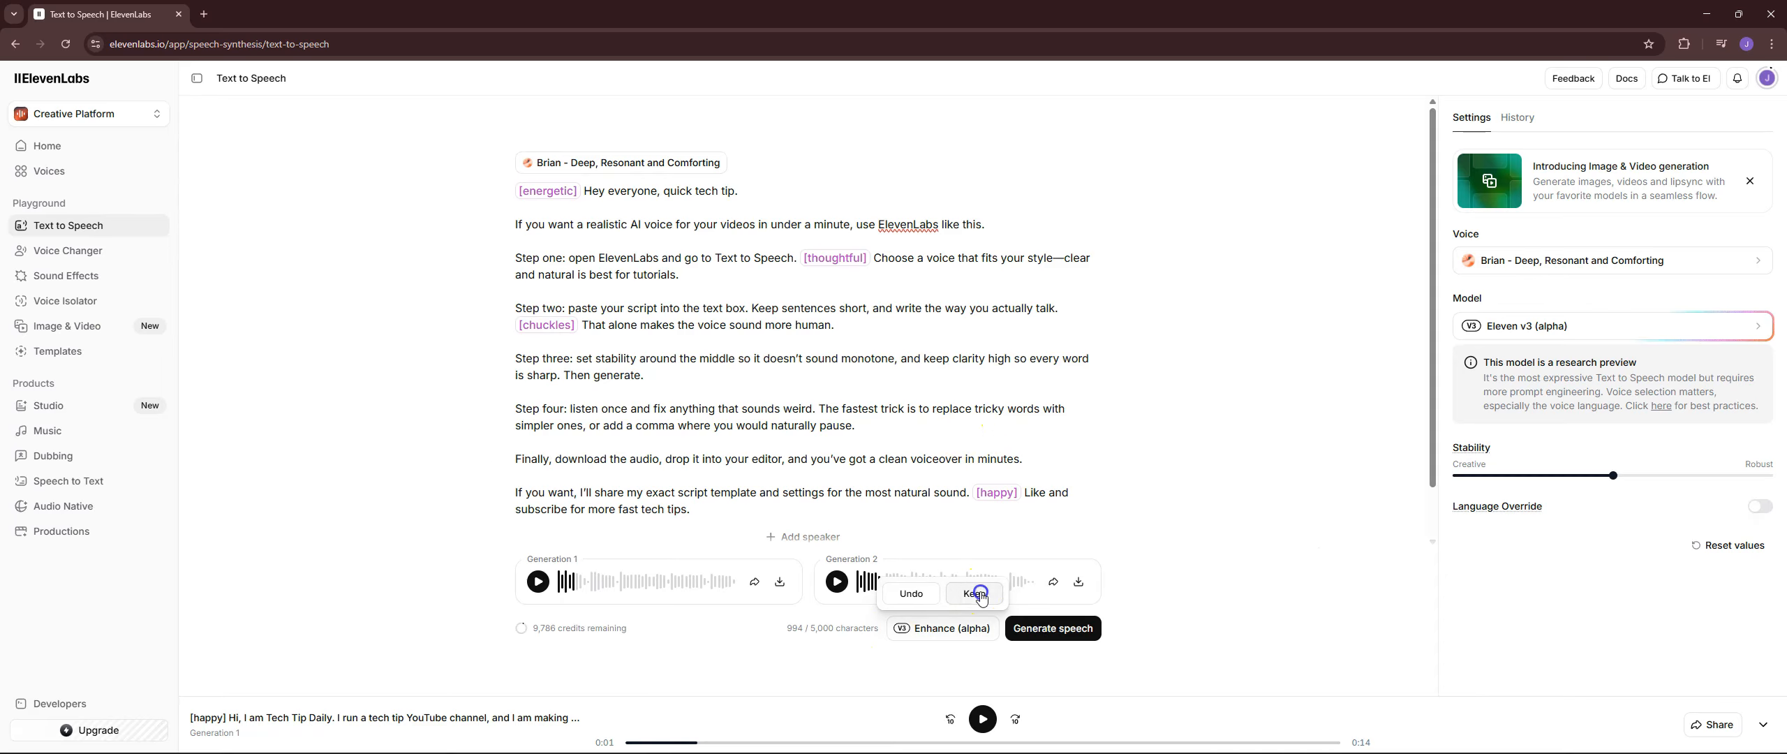
{"action": "left_click", "coordinate": [1069, 622]}
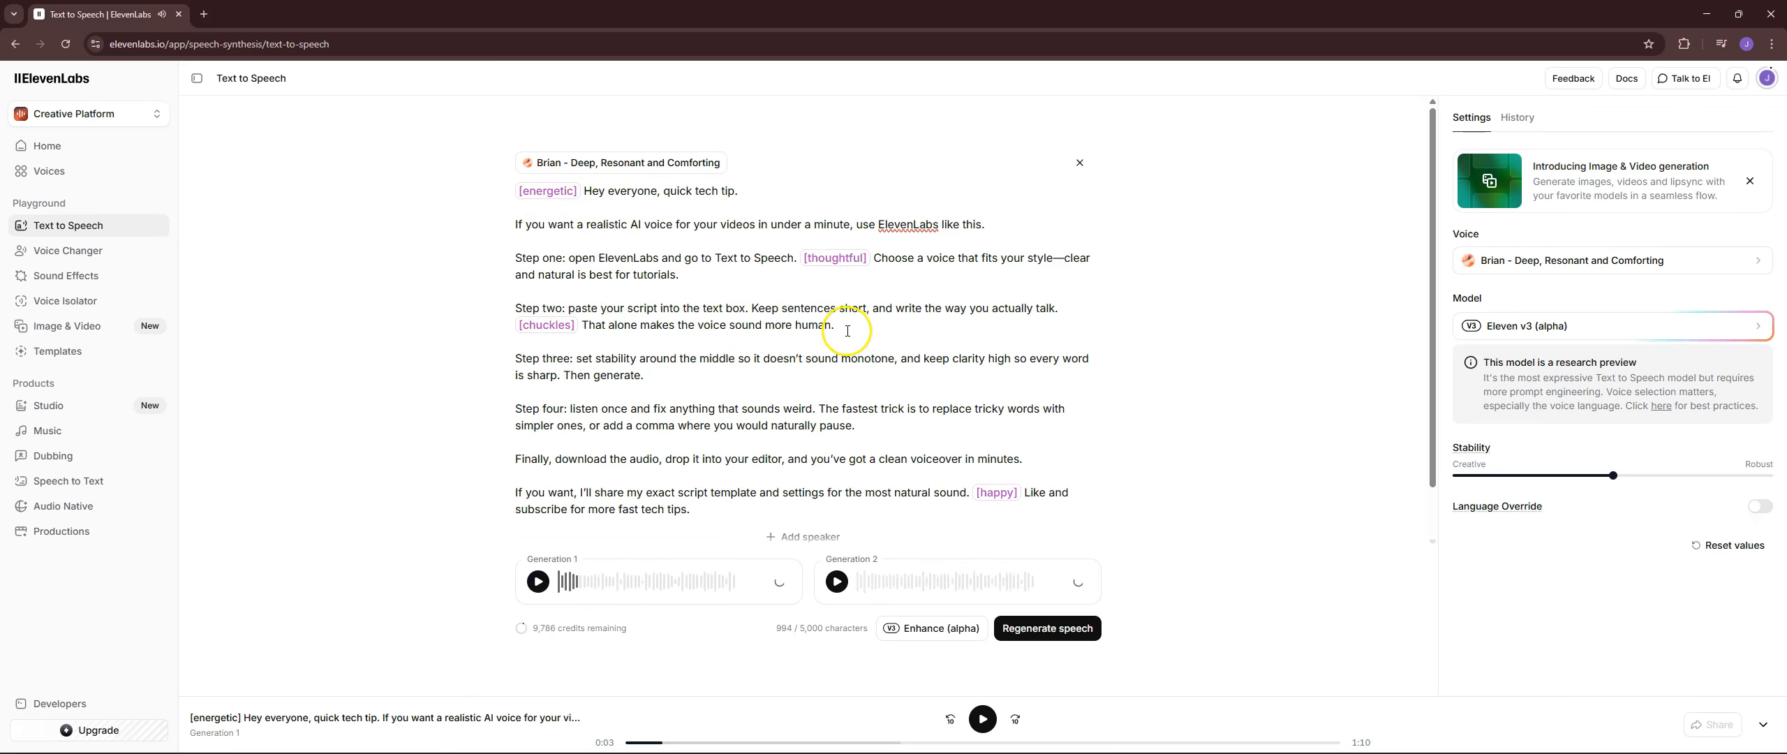
Listen to Generation 2 of the quick tech tip voiceover in parts, pausing between them.
{"action": "left_click", "coordinate": [837, 581]}
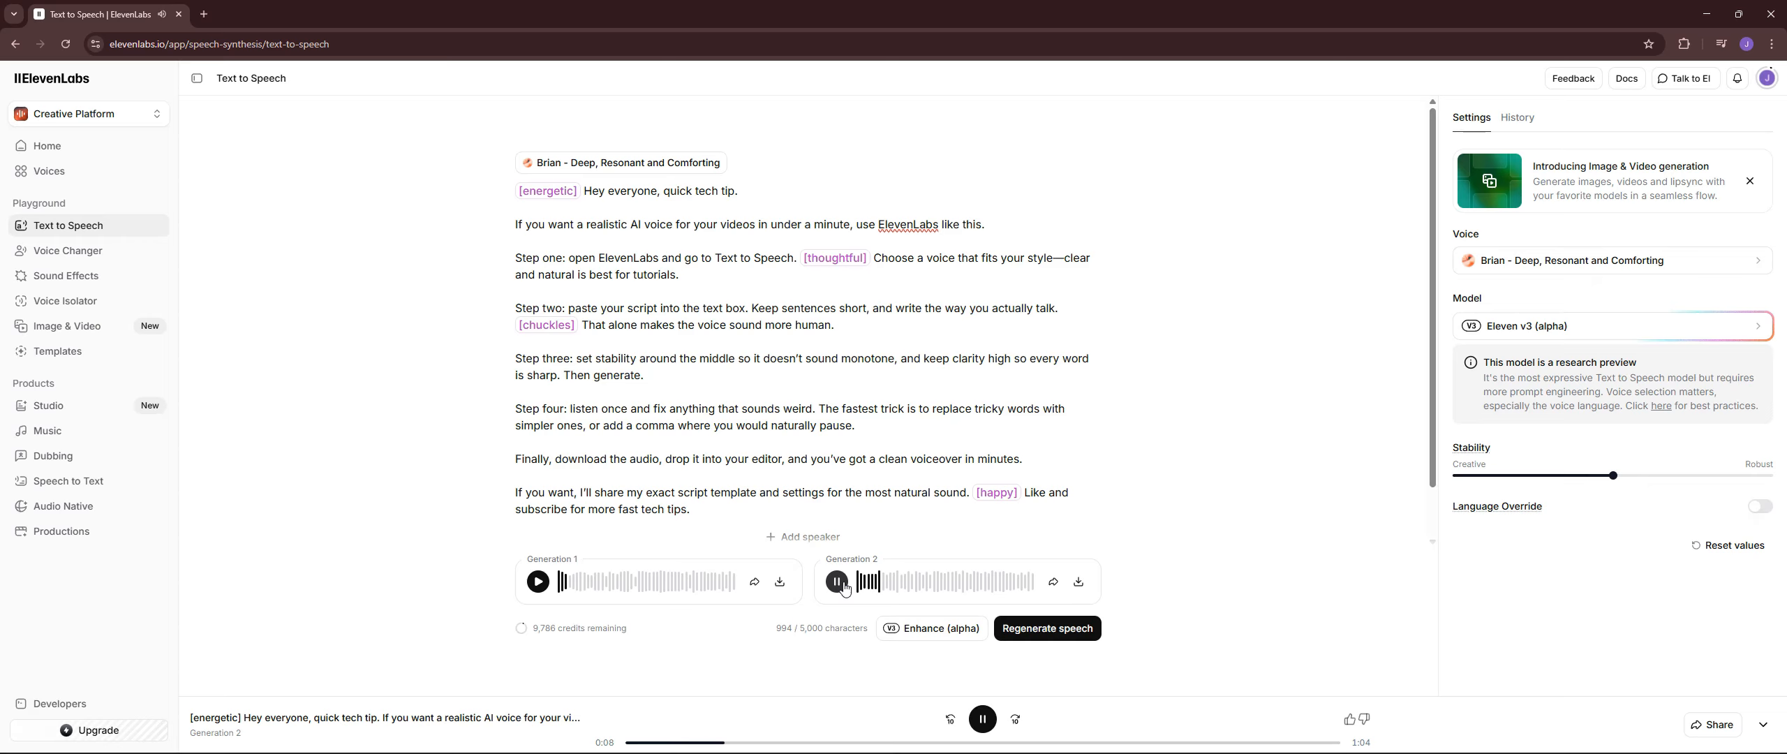
{"action": "left_click", "coordinate": [838, 592]}
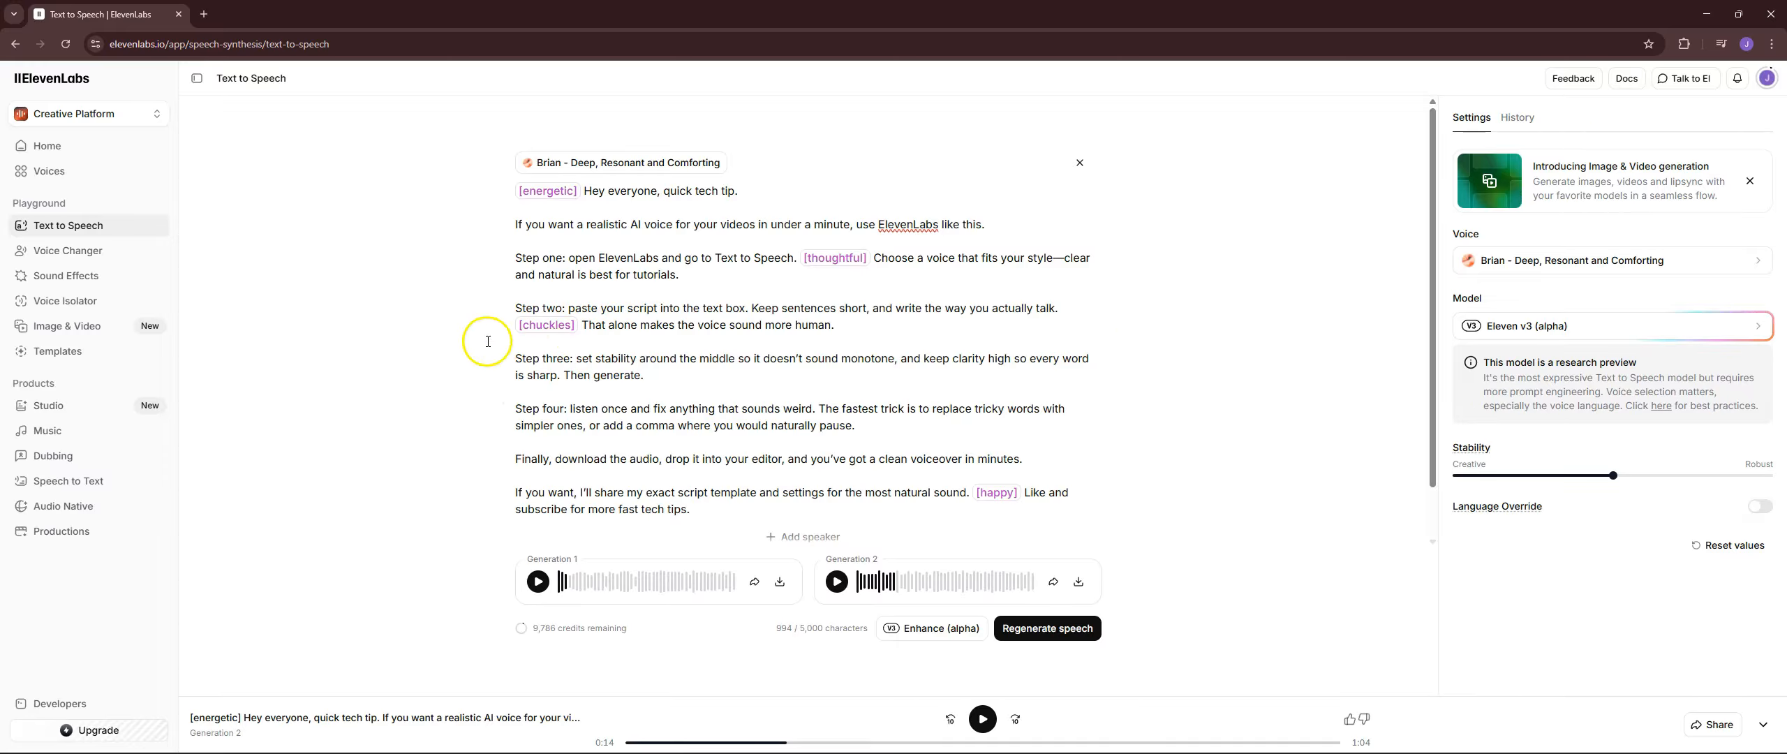
{"action": "left_click", "coordinate": [840, 583]}
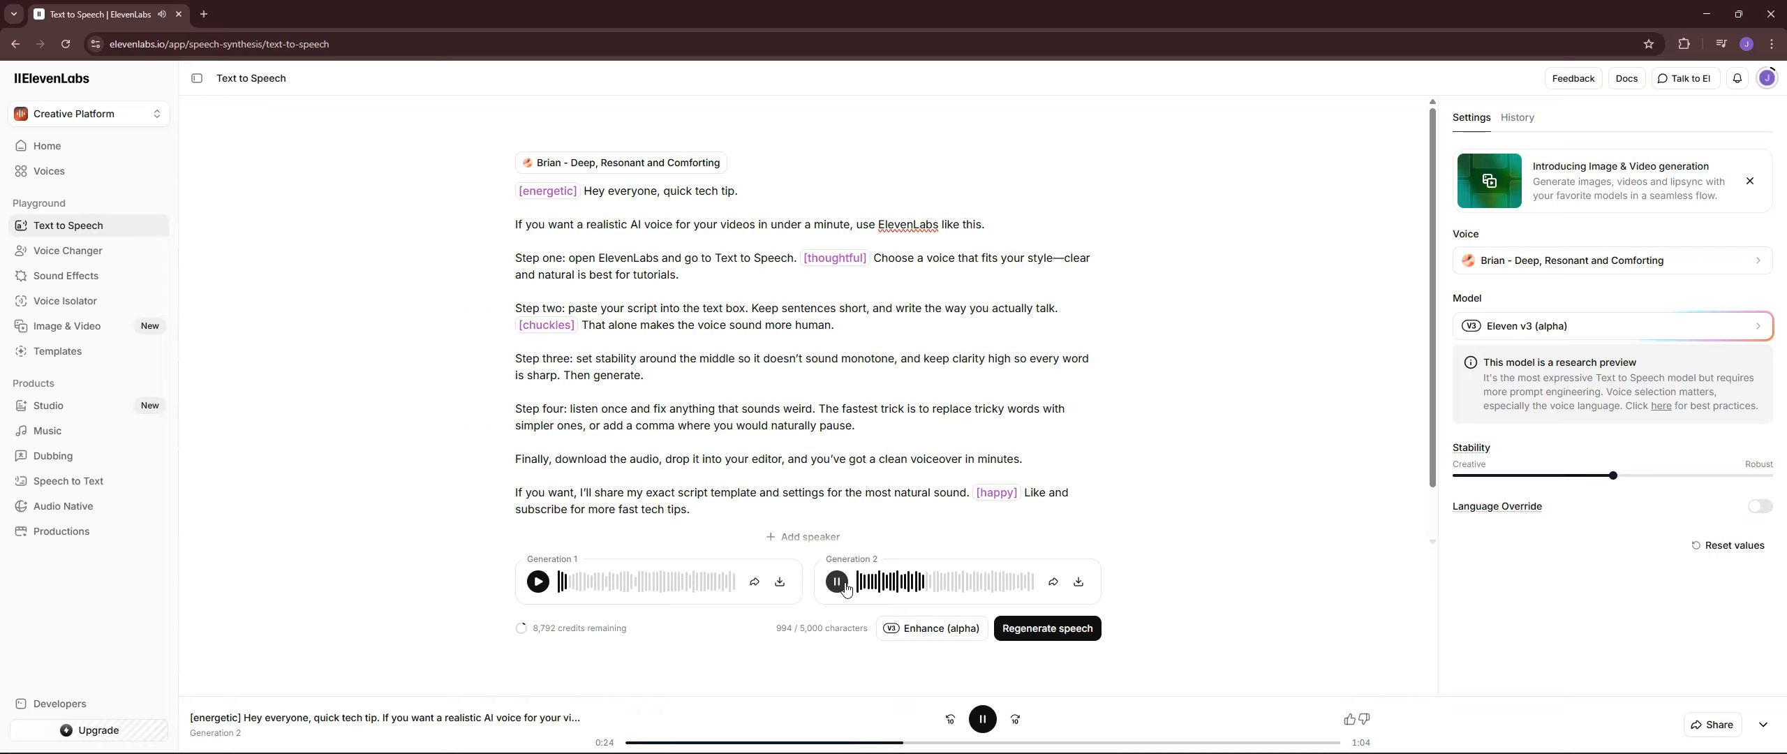
{"action": "left_click", "coordinate": [844, 585]}
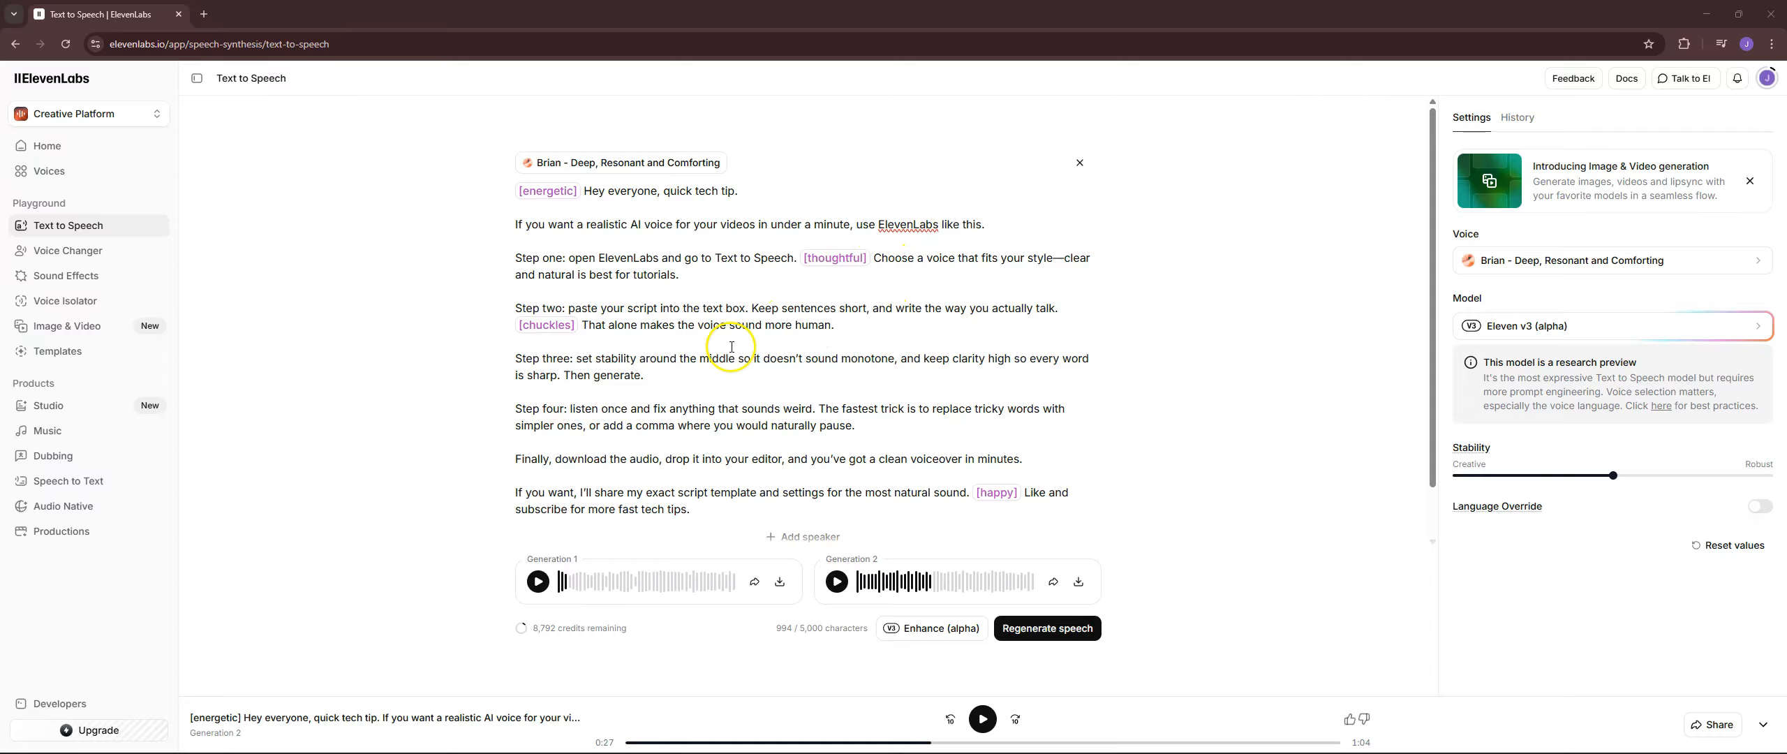
Clear the tagged script and paste the original quick tech tip script without audio tags.
{"action": "left_click", "coordinate": [1080, 163]}
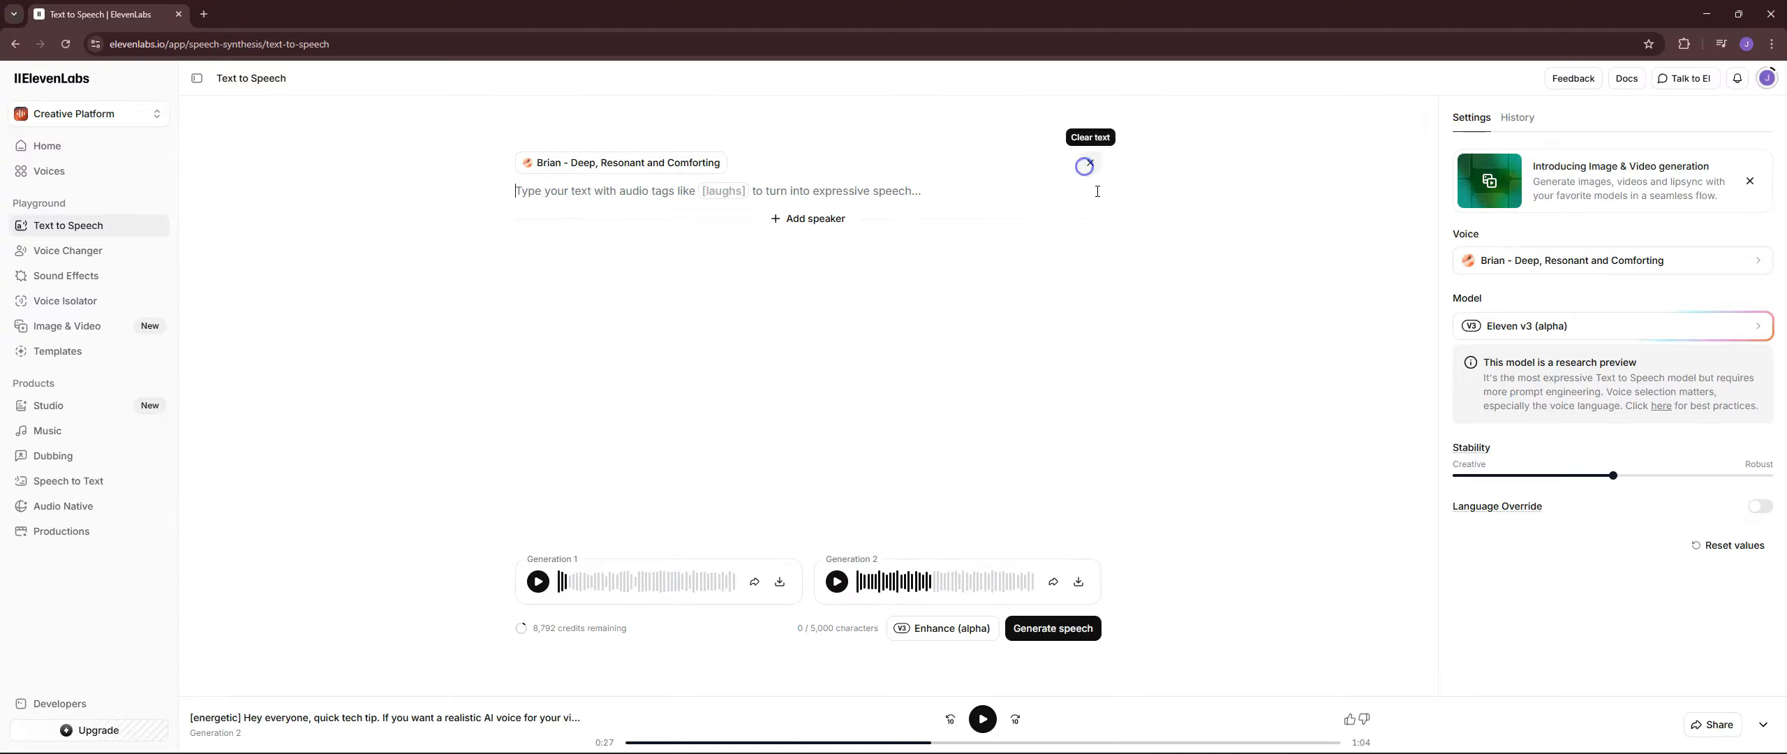
{"action": "right_click", "coordinate": [621, 195]}
{"action": "left_click", "coordinate": [671, 355]}
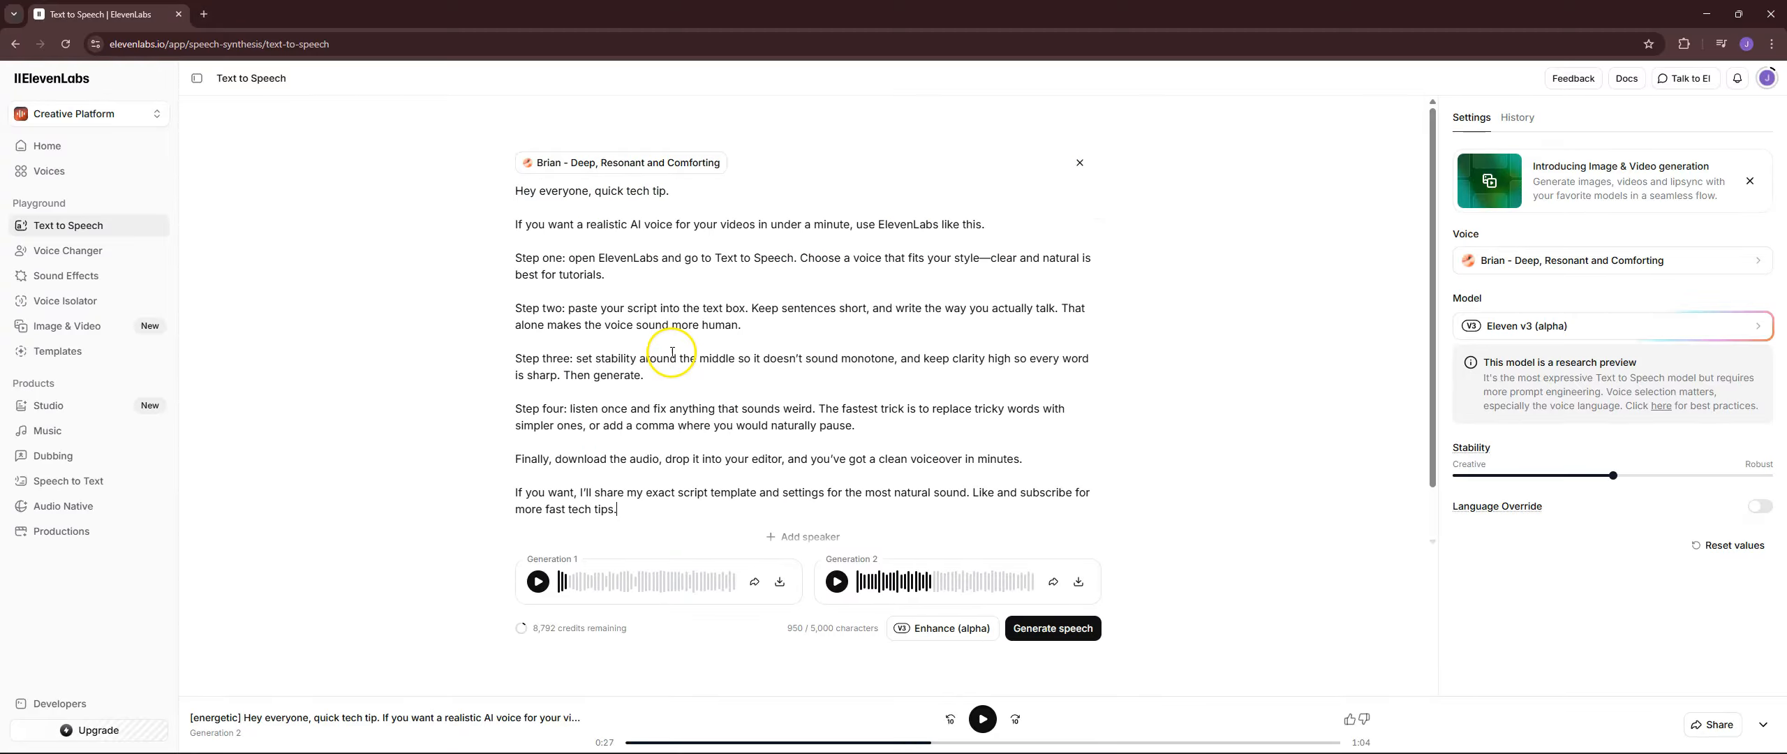
Enhance the pasted script with a new set of audio tags, generate the speech, and control playback of Generation 1.
{"action": "left_click", "coordinate": [944, 628]}
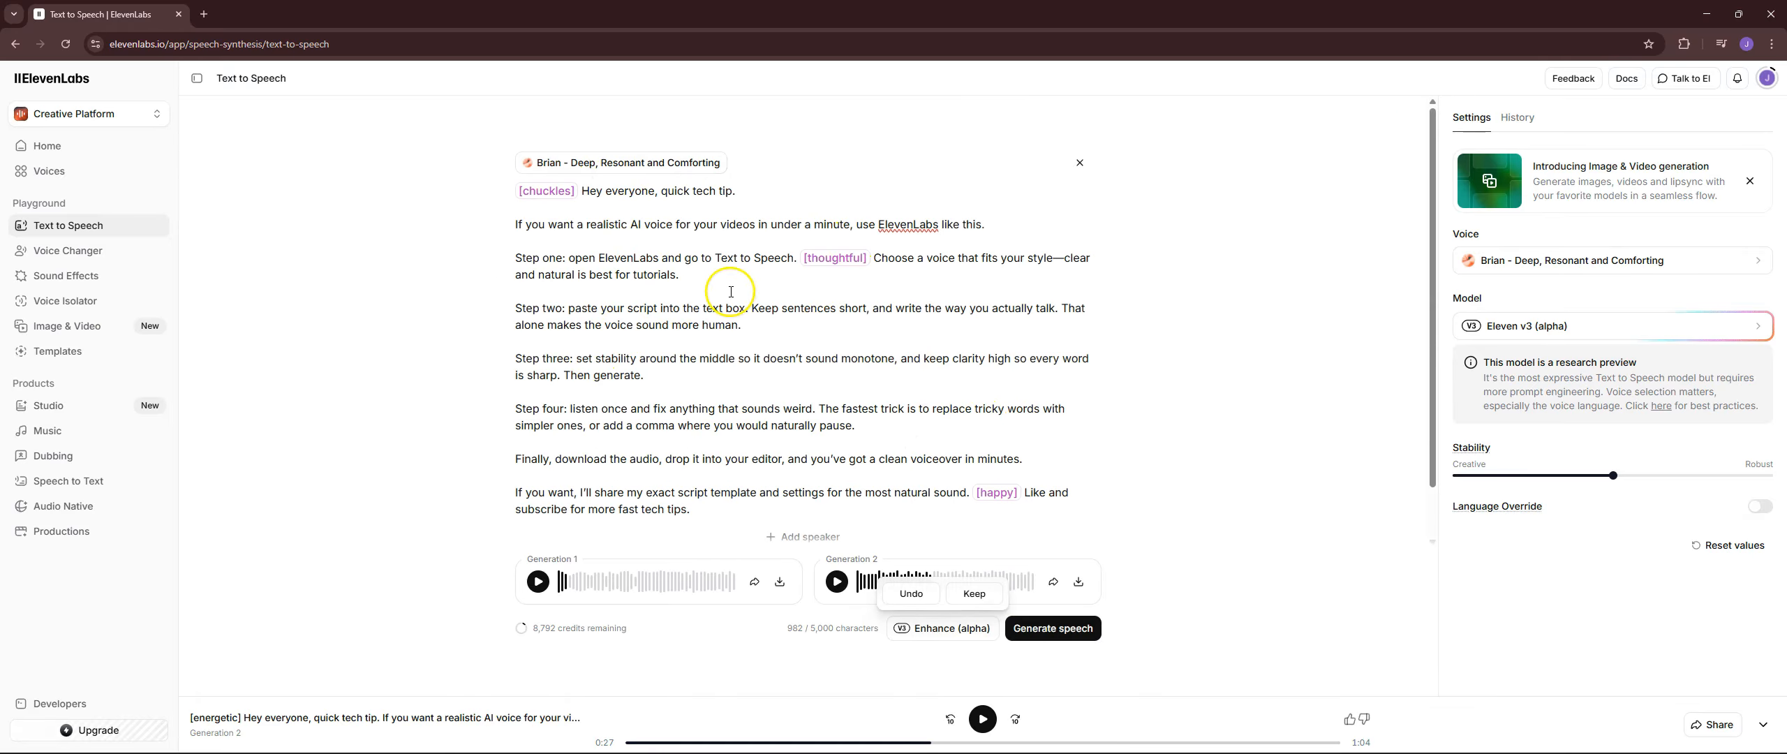
{"action": "left_click", "coordinate": [1053, 628]}
{"action": "left_click", "coordinate": [983, 720]}
Browse the best voices for v3 for alternatives to the current Brian voice.
{"action": "left_click", "coordinate": [1612, 260]}
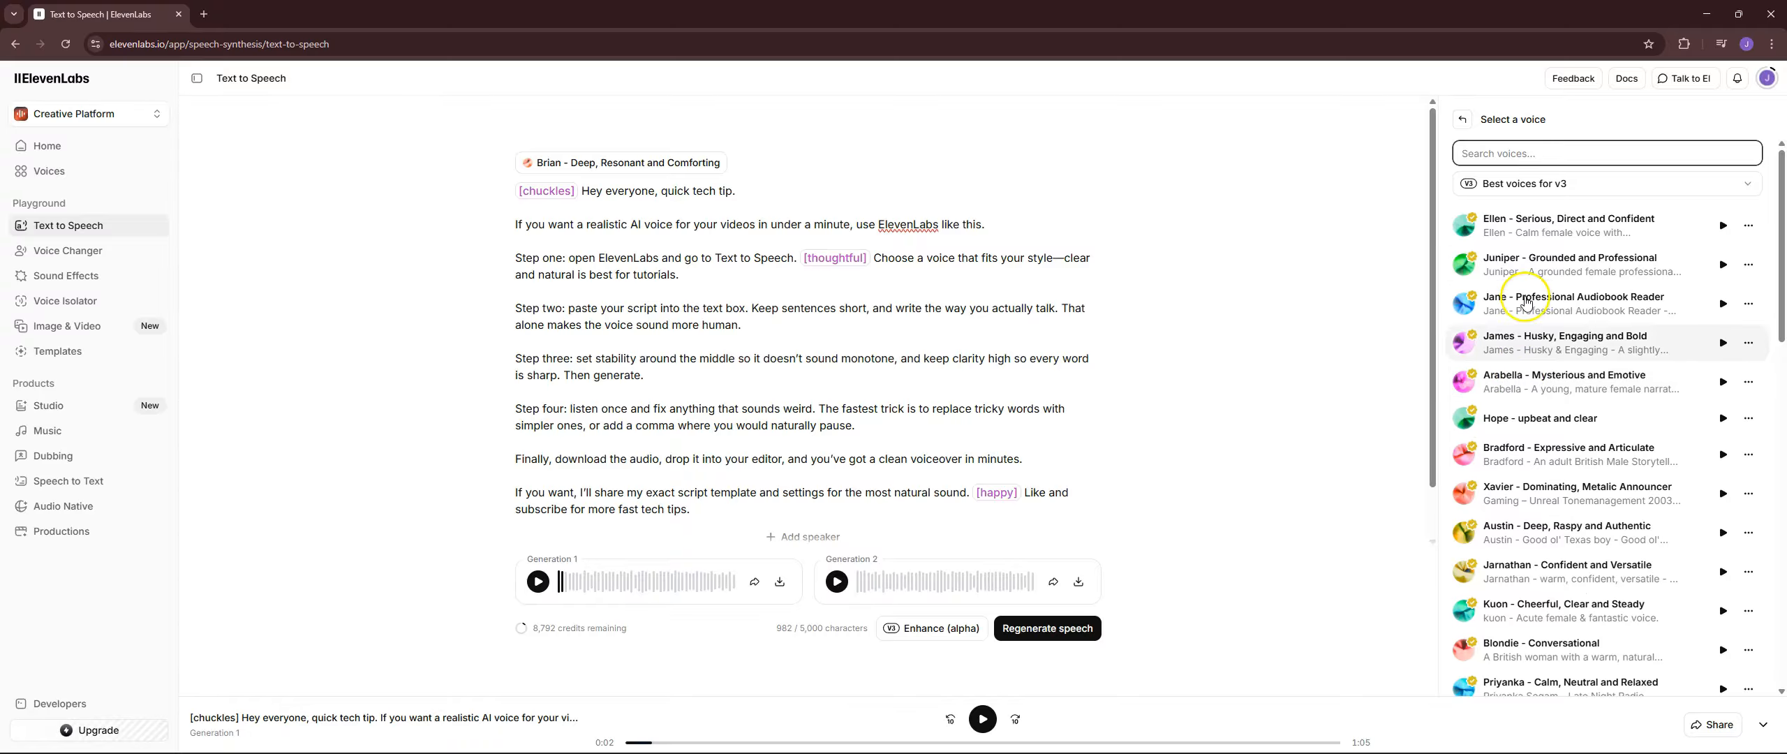
{"action": "scroll", "coordinate": [1543, 335], "scroll_direction": "down", "scroll_amount": 3}
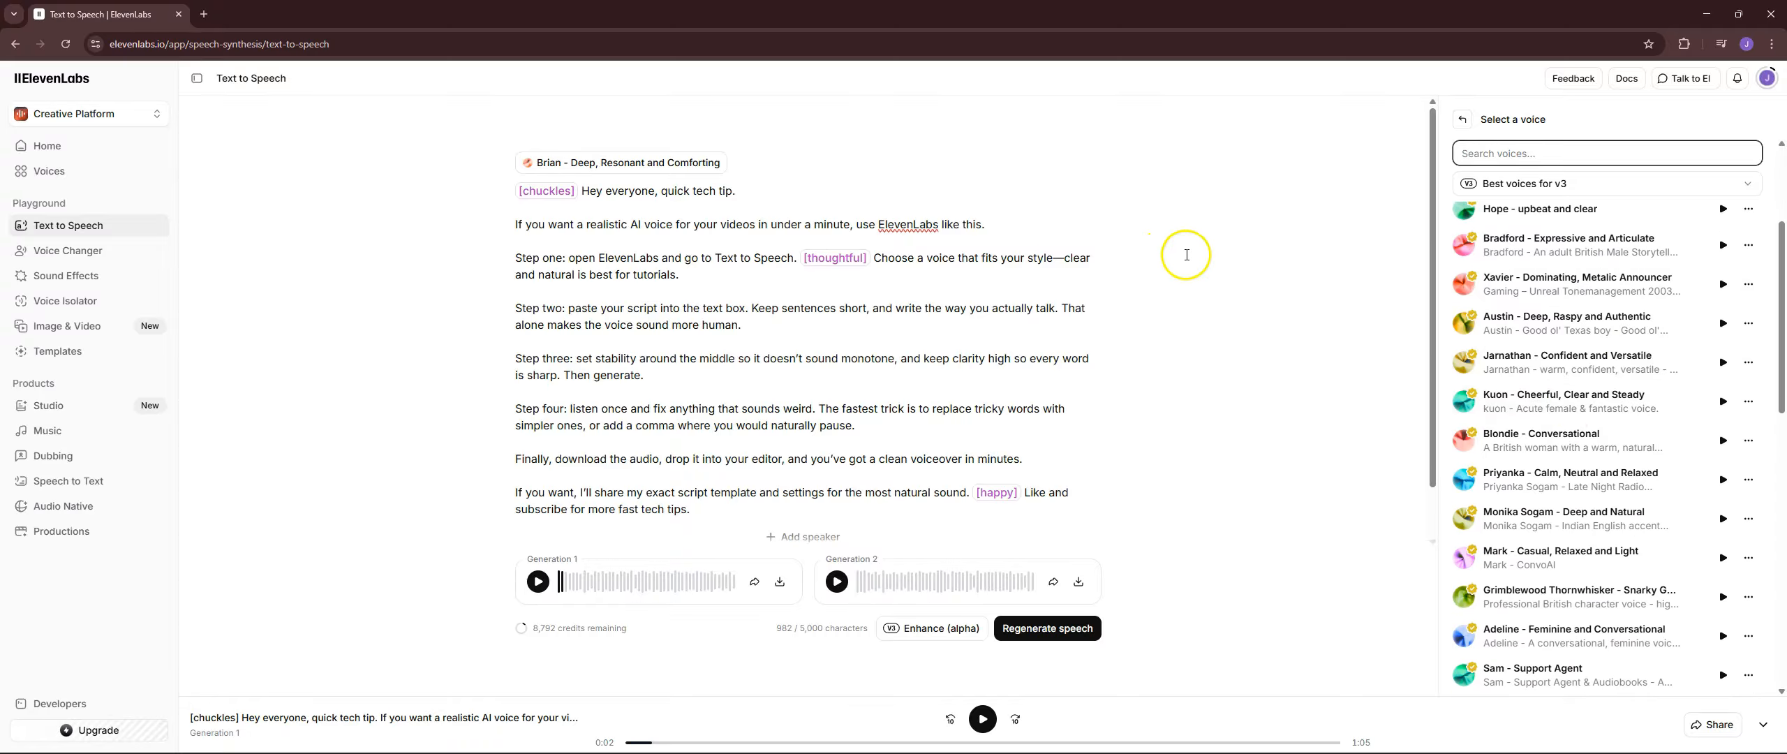
{"action": "left_click", "coordinate": [1091, 246]}
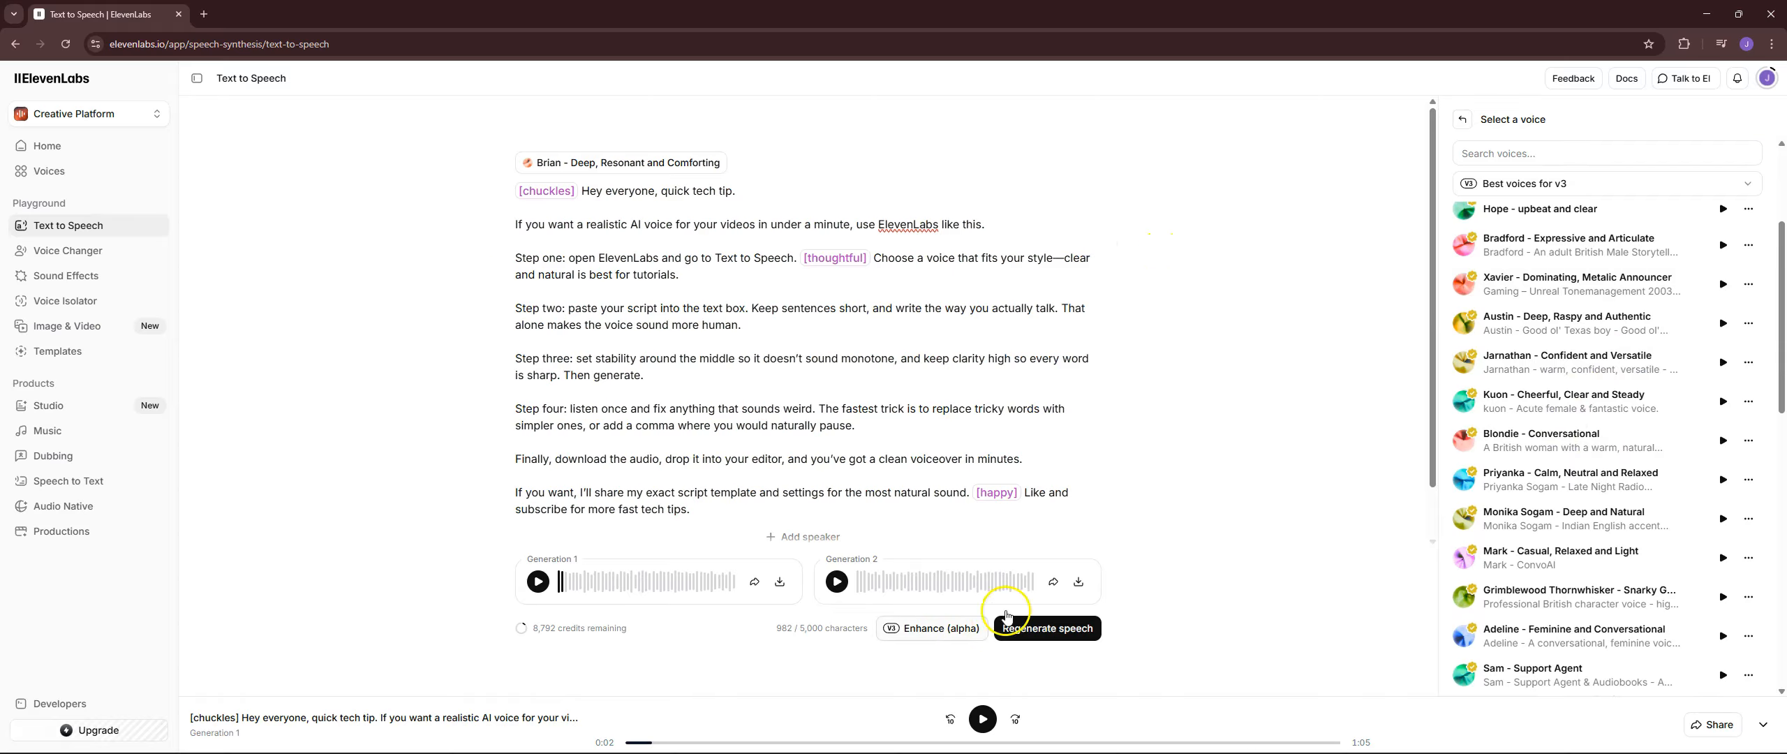